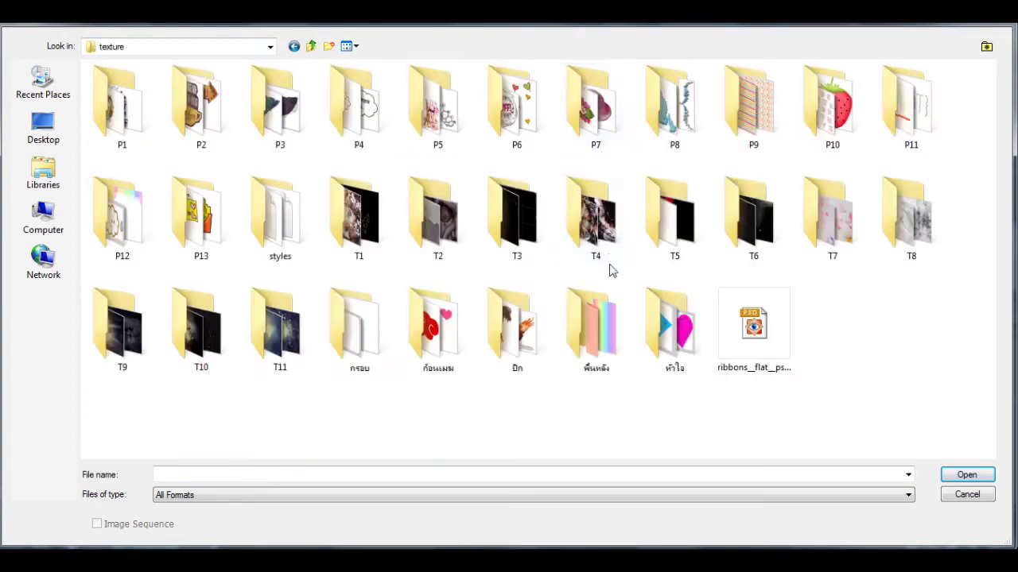
Step: Open the rainbow stripe background rainbow_custom_box_background_by_aristanova-d77r8on.png from the texture collection
scroll(278, 318, "down", 1)
left_click(288, 322)
double_click(293, 327)
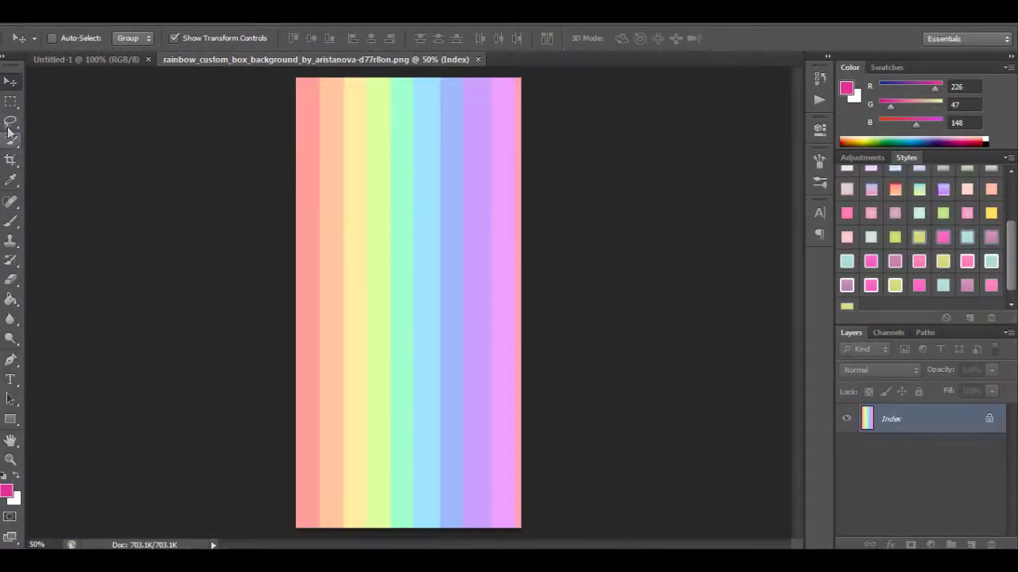
Step: Select the whole stripe image, float it in its own window, and copy it into the Untitled-1 banner
left_click_drag(640, 360, 696, 531)
left_click(14, 82)
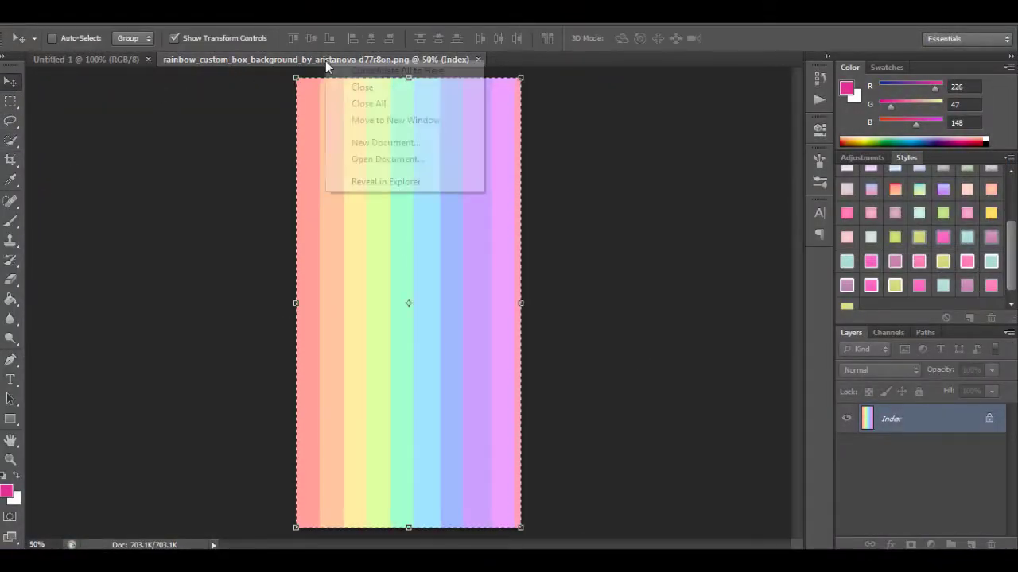
right_click(325, 60)
left_click(340, 120)
left_click_drag(187, 104, 311, 192)
left_click(199, 60)
Step: Position the first stripe layer in the banner and bring in a second copy of the stripes
left_click_drag(370, 222, 241, 227)
mouse_move(112, 558)
left_click(238, 501)
left_click_drag(182, 250, 390, 311)
left_click(198, 62)
Step: Align the two stripe layers side by side so they cover the whole banner
left_click_drag(324, 293, 659, 292)
mouse_move(546, 302)
left_mouse_down()
mouse_move(521, 301)
mouse_move(532, 308)
left_mouse_up()
left_click(914, 429)
left_click_drag(336, 333, 318, 331)
left_click(884, 414)
left_click_drag(560, 337, 570, 338)
left_click(871, 429)
left_click_drag(348, 314, 367, 320)
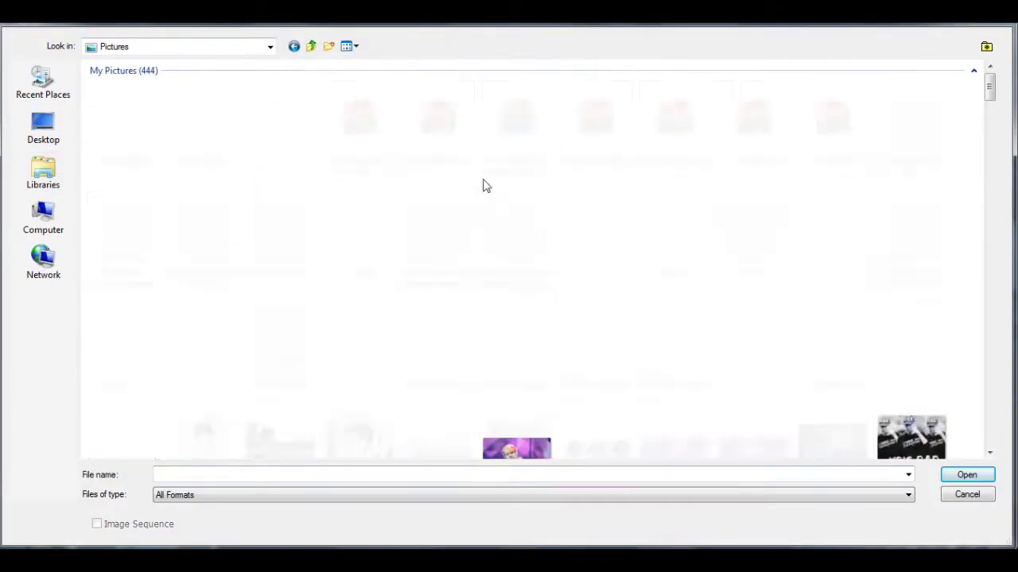
Step: Open the portrait photo EXOs-Sehun-underfire-from-netizens-due-to-his-comment.jpg from the Pictures library
scroll(533, 380, "down", 6)
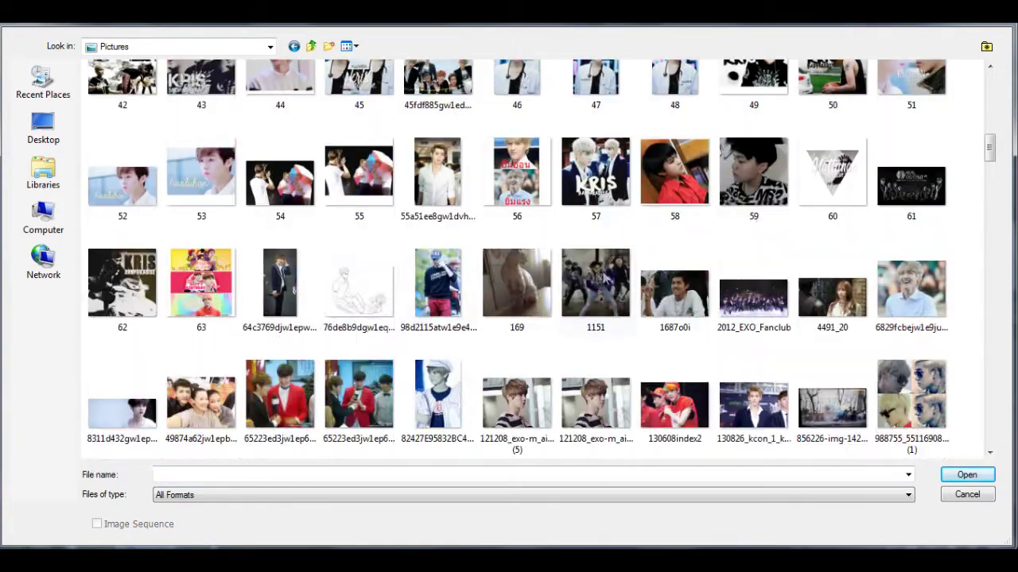
scroll(533, 380, "down", 15)
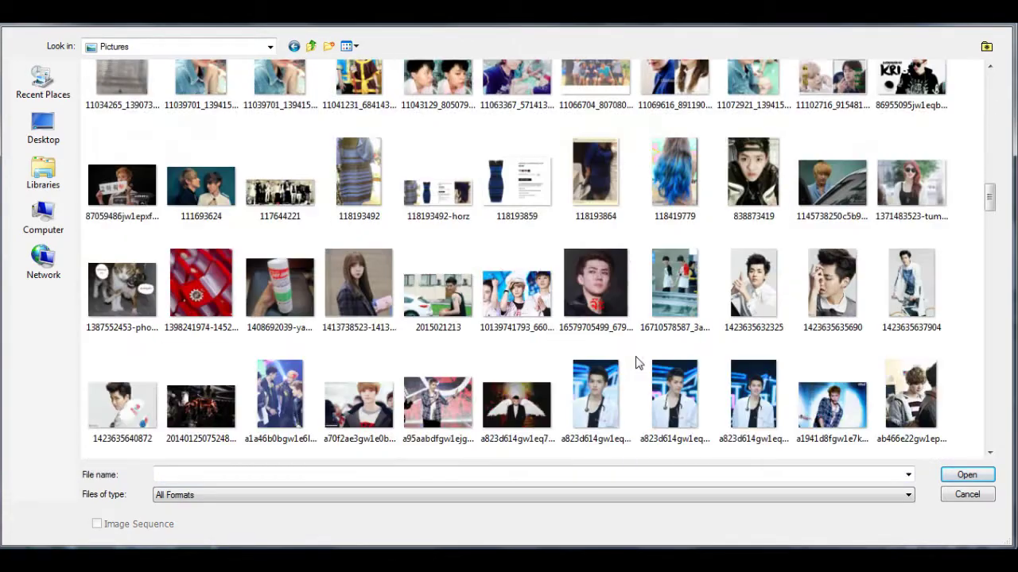
scroll(628, 366, "down", 10)
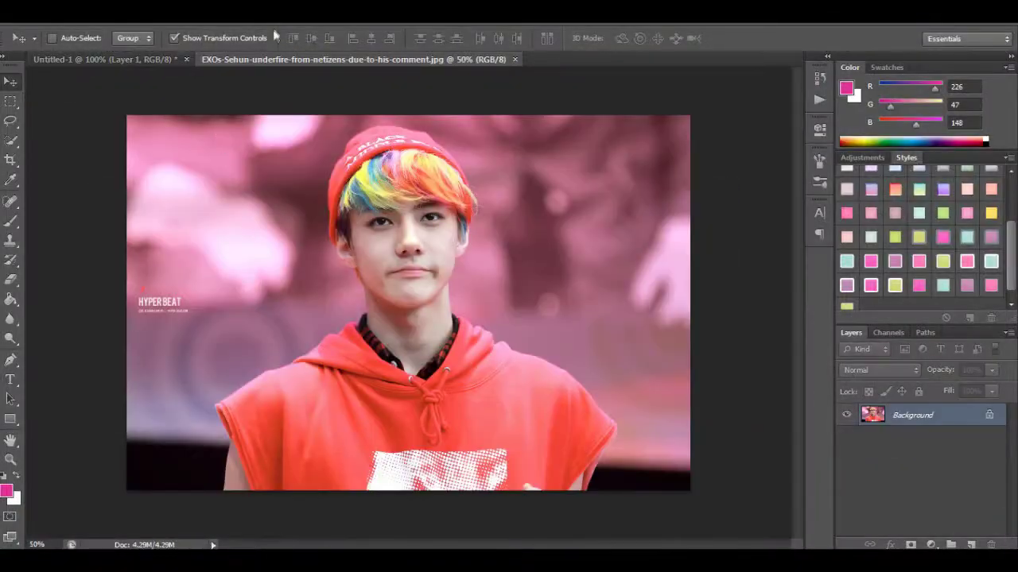
Step: Use Quick Selection to select the person's beanie, rainbow hair, face and neck
left_click(290, 14)
left_click(307, 120)
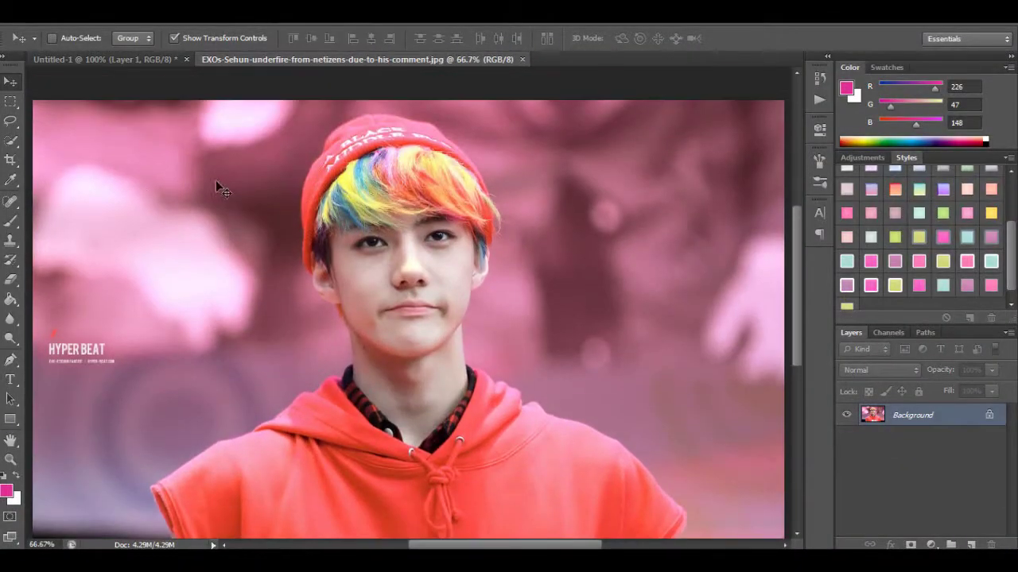
left_click(10, 140)
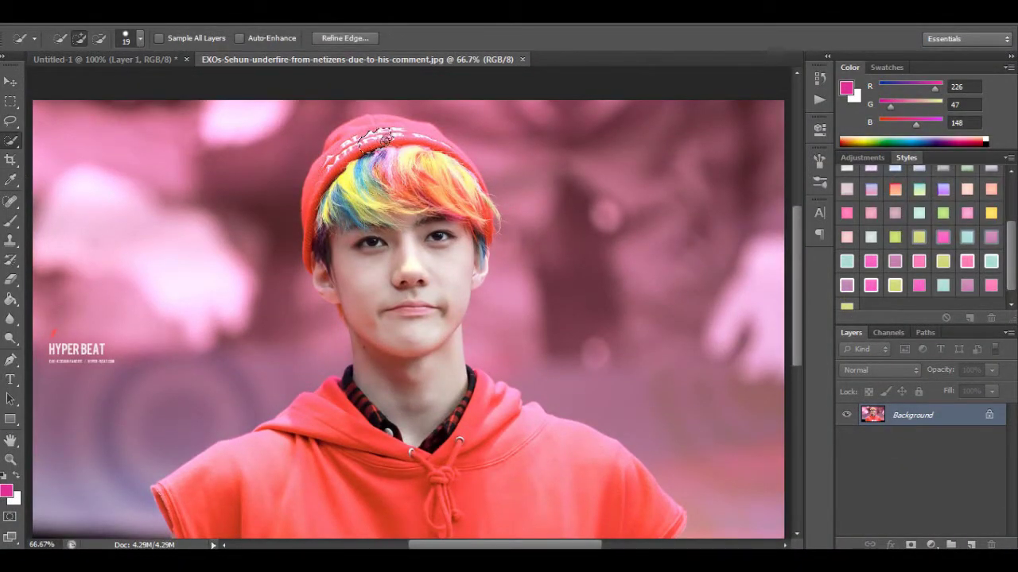
scroll(399, 237, "down", 2)
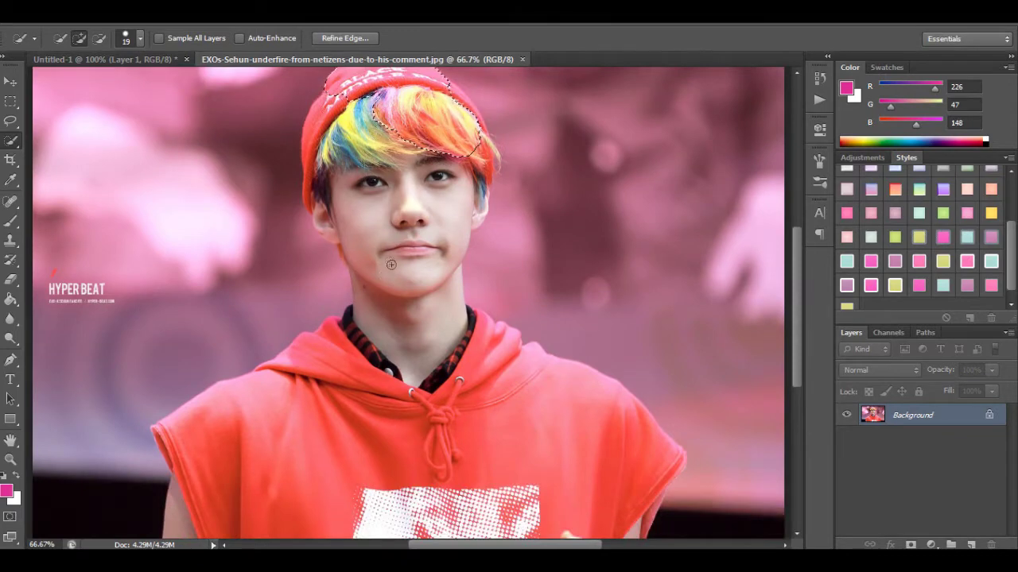
scroll(377, 214, "up", 1)
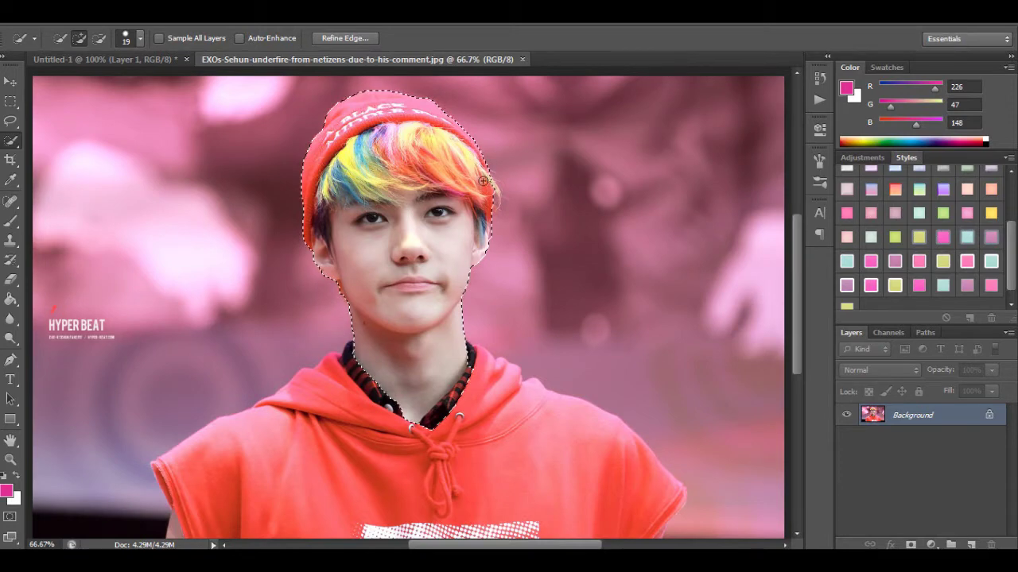
Step: Extend the selection over the collar, red hoodie and shoulders down to the photo's lower edge
scroll(366, 210, "down", 3)
left_click_drag(357, 311, 372, 378)
mouse_move(274, 430)
left_mouse_down()
mouse_move(456, 446)
mouse_move(502, 405)
mouse_move(561, 375)
left_mouse_up()
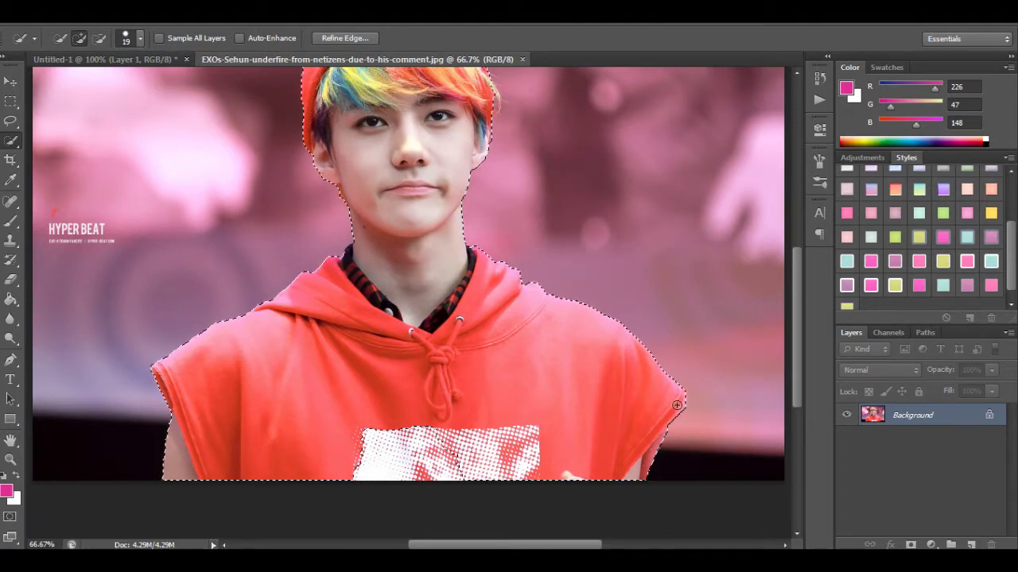
scroll(674, 408, "up", 2)
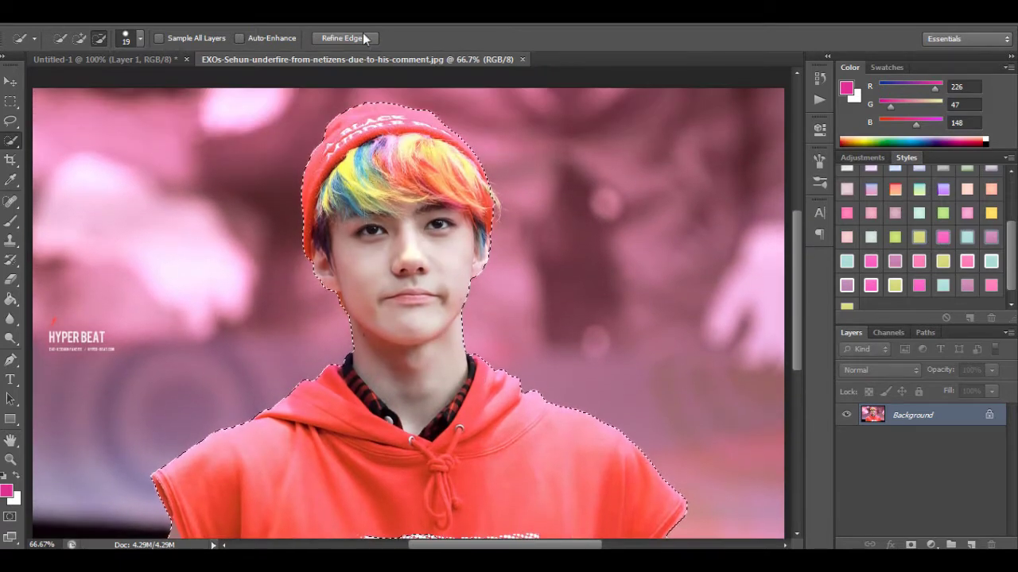
Step: Check the cutout's edges around the head and shoulders in the Refine Edge preview
left_click(363, 38)
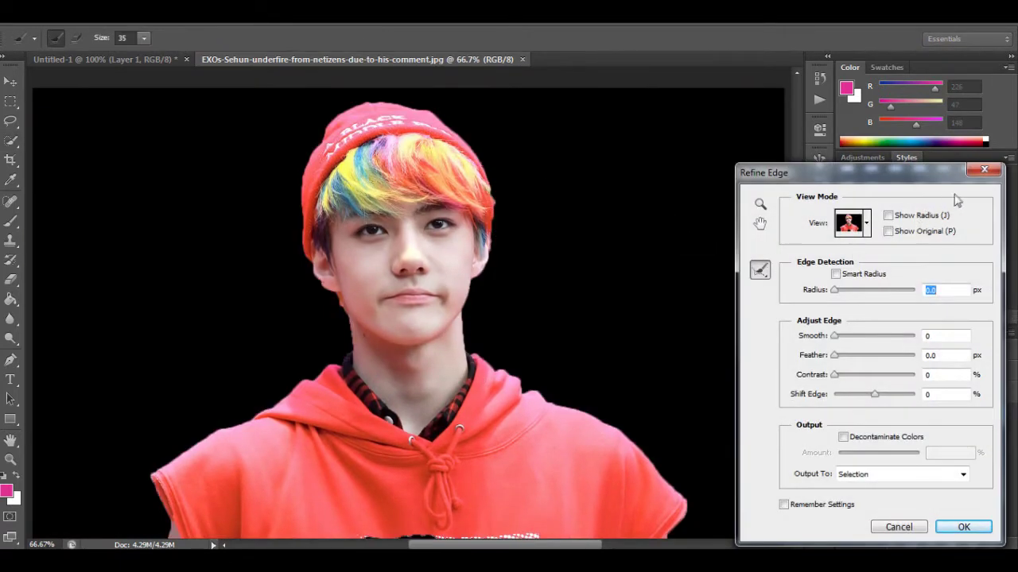
left_click(984, 170)
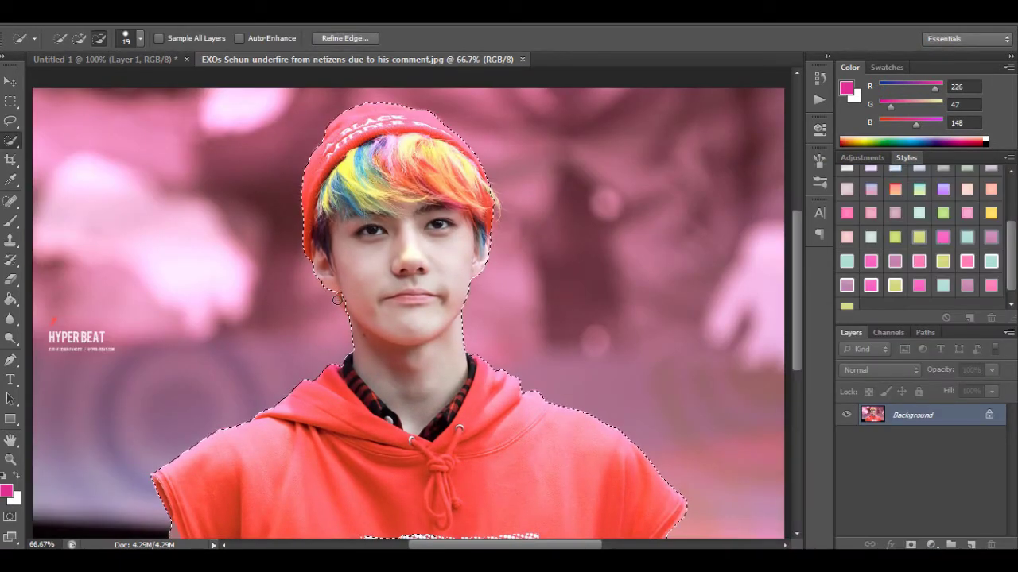
left_click(344, 38)
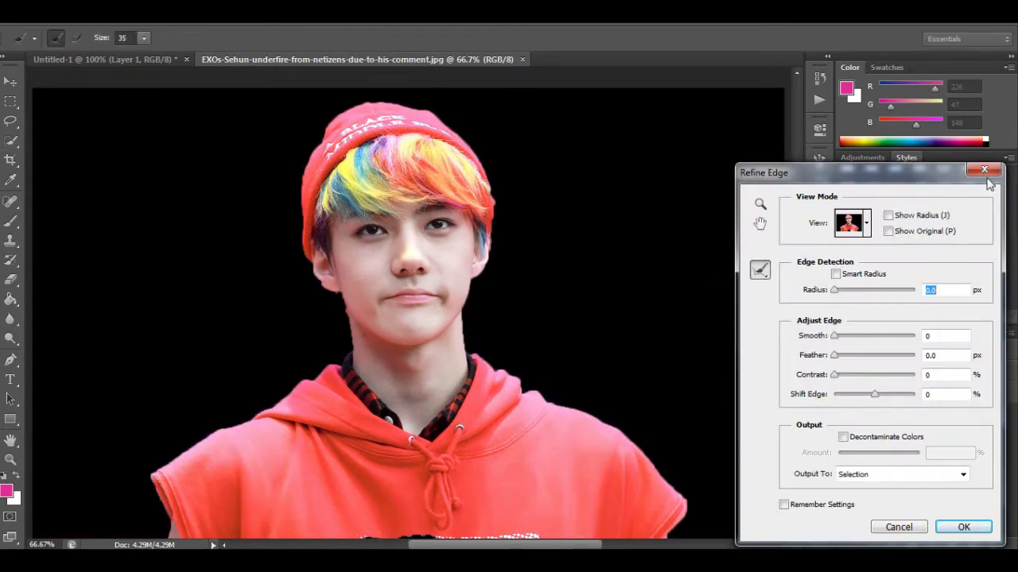
left_click(984, 171)
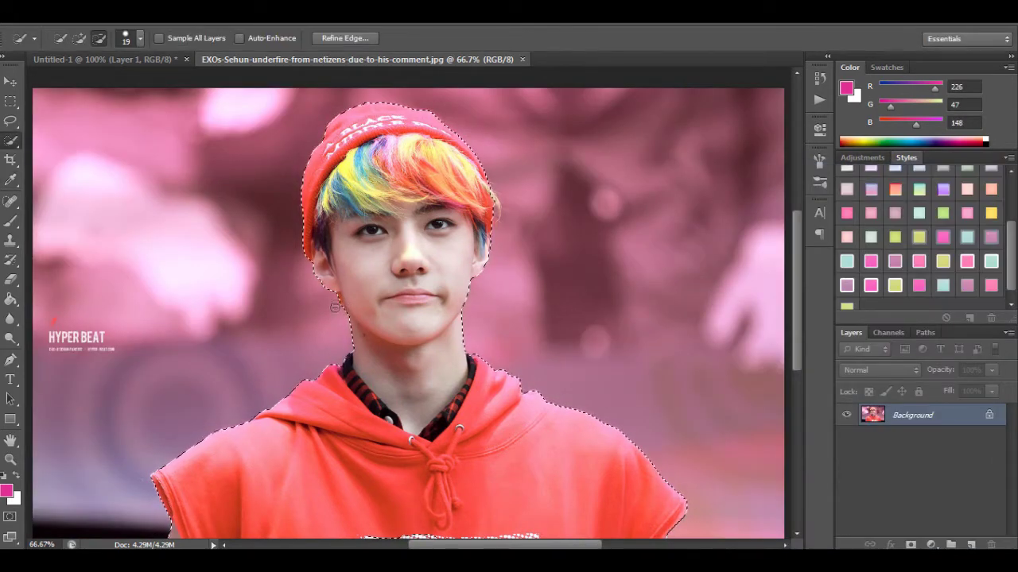
left_click(329, 38)
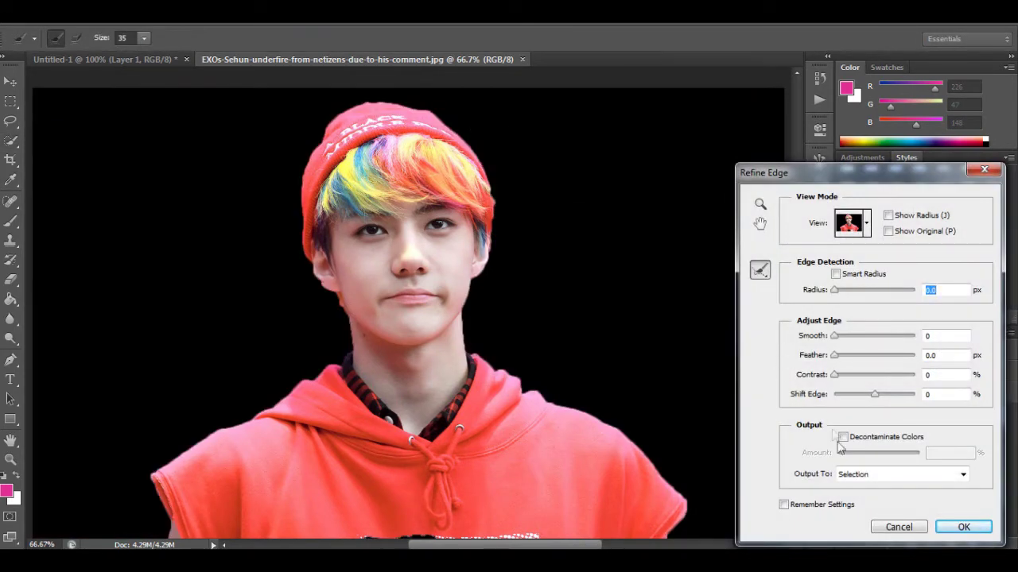
left_click(911, 529)
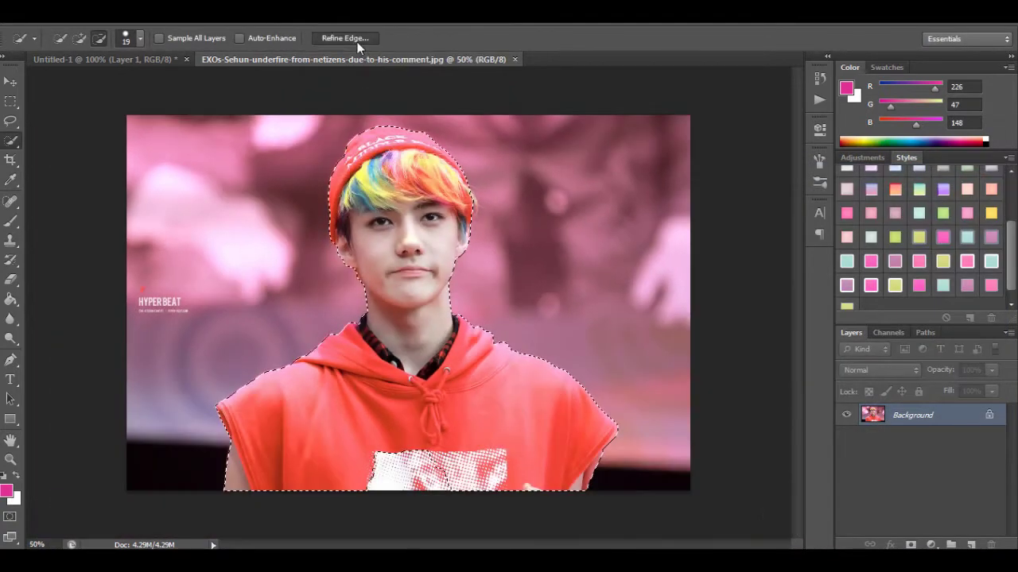
left_click(357, 38)
left_click(897, 525)
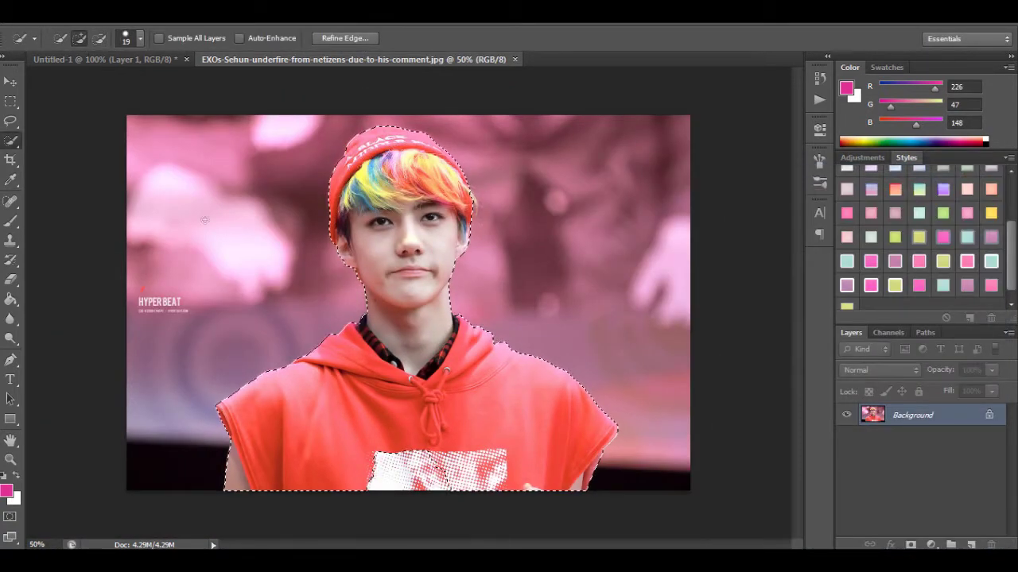
Step: Refine the selection edge with Smooth 58, Contrast 36% and Shift Edge -10%
left_click(344, 38)
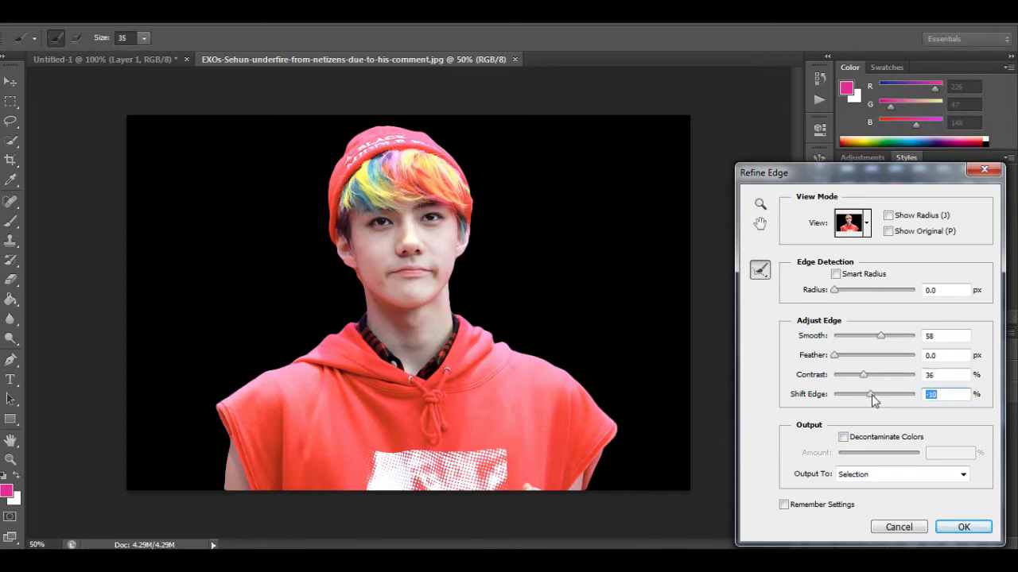
left_click(950, 525)
Step: Float the portrait photo in its own window and copy the selected person into the Untitled-1 banner
key("v")
right_click(370, 60)
left_click(419, 122)
left_click_drag(336, 225, 676, 302)
left_click(549, 62)
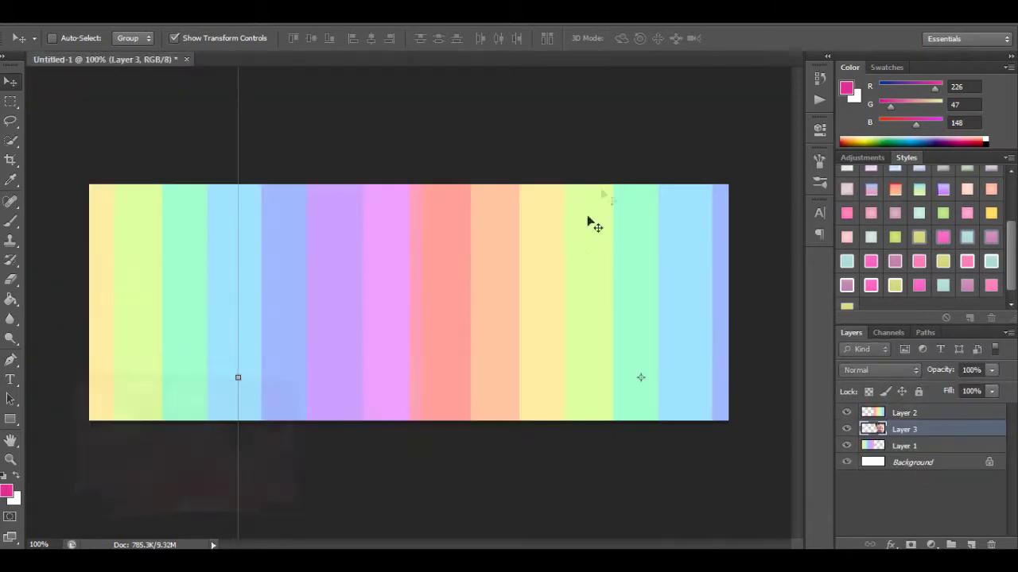
Step: Bring the portrait layer above the stripes, scale it down, and place it near the middle of the banner
left_click_drag(889, 429, 882, 404)
left_click_drag(676, 294, 525, 369)
left_click_drag(658, 201, 542, 259)
left_click_drag(776, 149, 494, 218)
left_click_drag(390, 334, 493, 282)
left_click_drag(626, 183, 588, 216)
left_click_drag(474, 299, 491, 272)
left_click(751, 39)
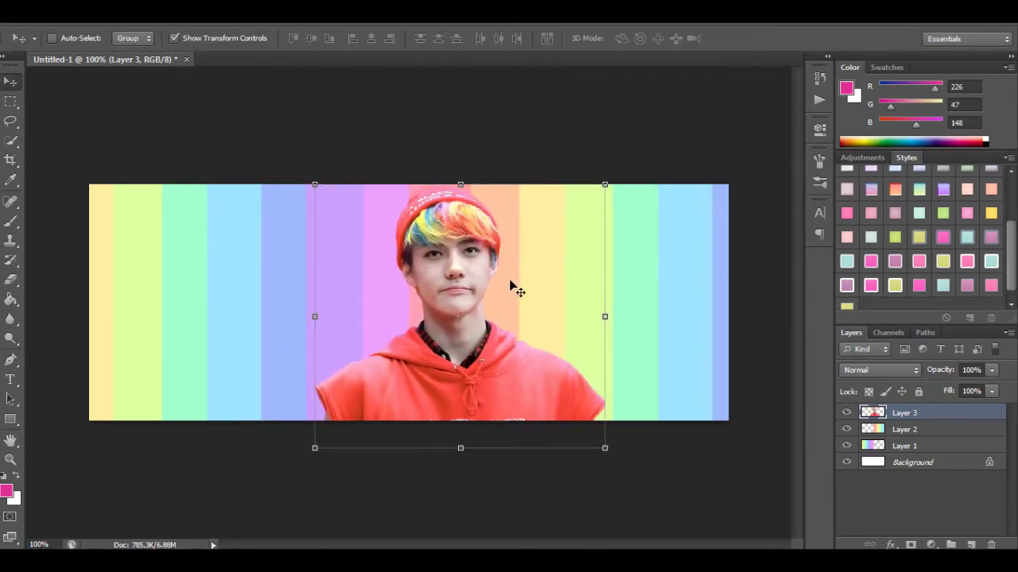
Step: Add a white outside Stroke to the portrait layer and nudge the portrait slightly into place
left_click(890, 545)
left_click(858, 399)
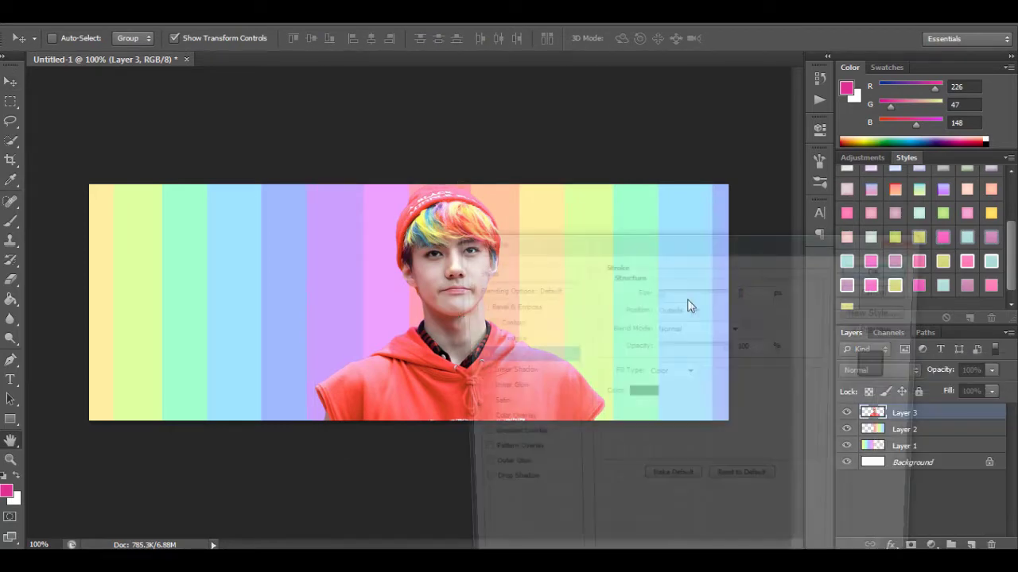
left_click(643, 395)
left_click(928, 215)
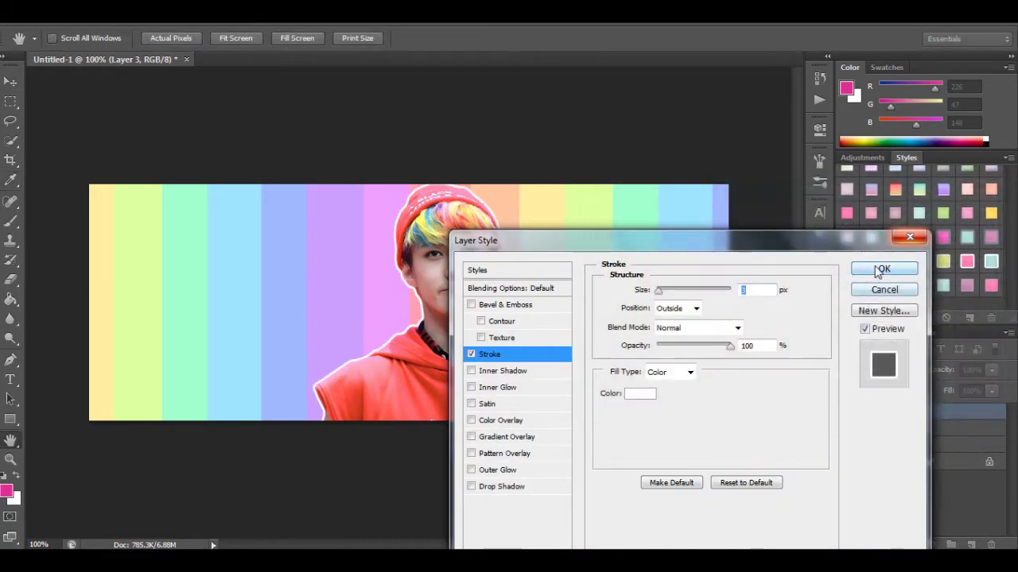
left_click(881, 268)
left_click_drag(450, 393, 455, 390)
Step: Open the blue cloud image cloud03.png from the texture collection's ก้อนเมฆ folder
left_click(40, 23)
left_click(48, 43)
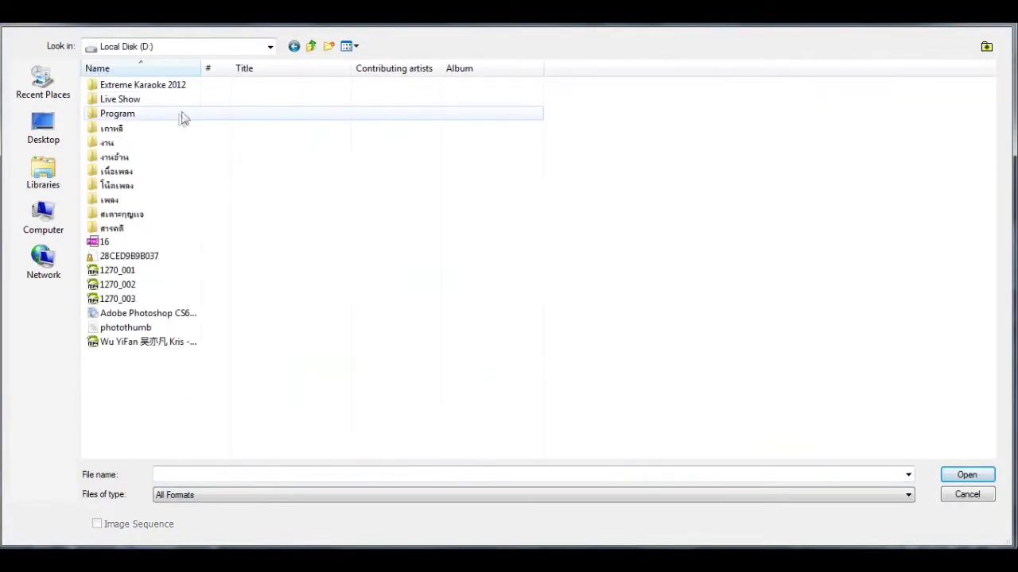
double_click(116, 114)
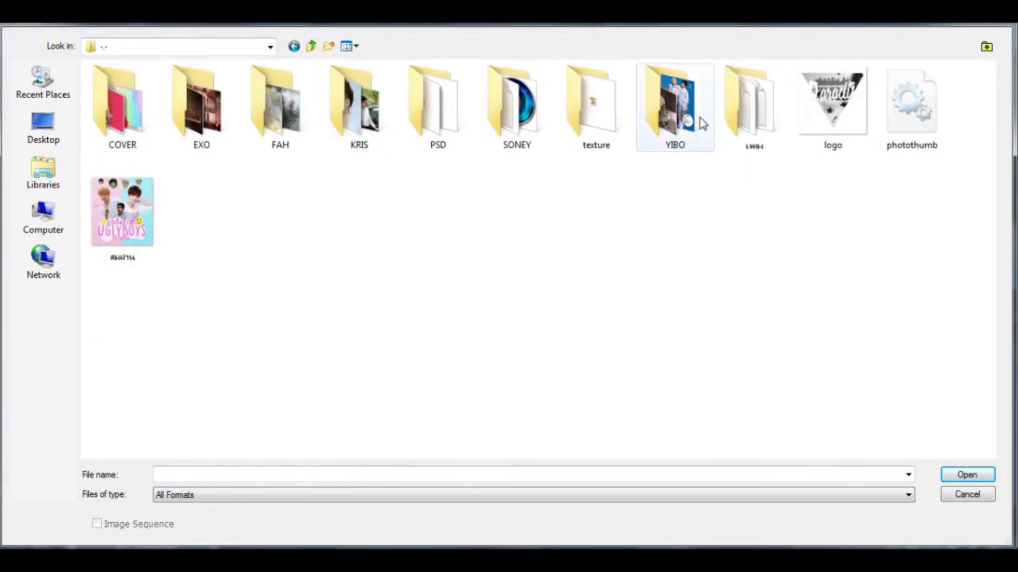
double_click(438, 107)
left_click(294, 46)
double_click(595, 104)
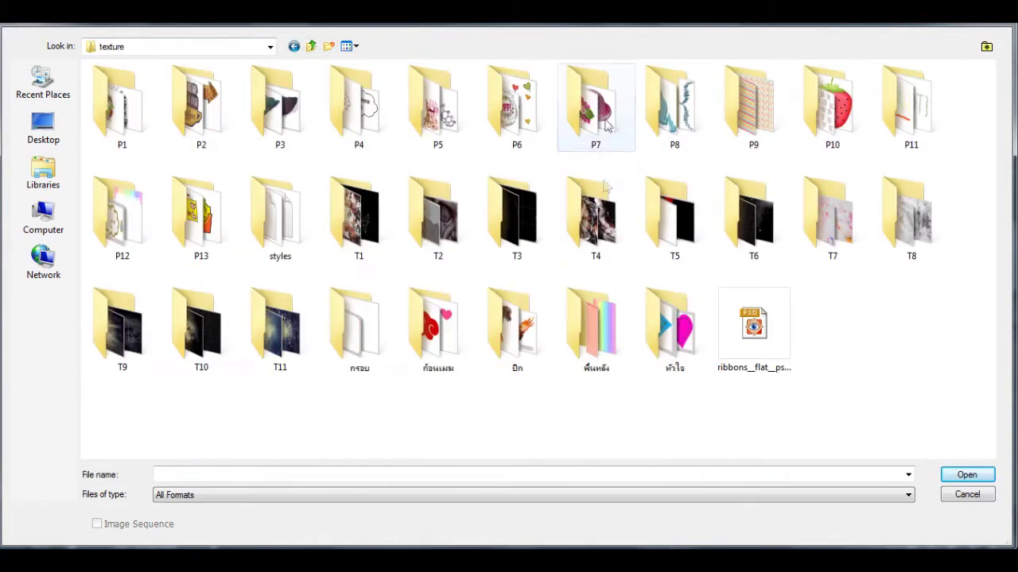
double_click(625, 334)
left_click(293, 46)
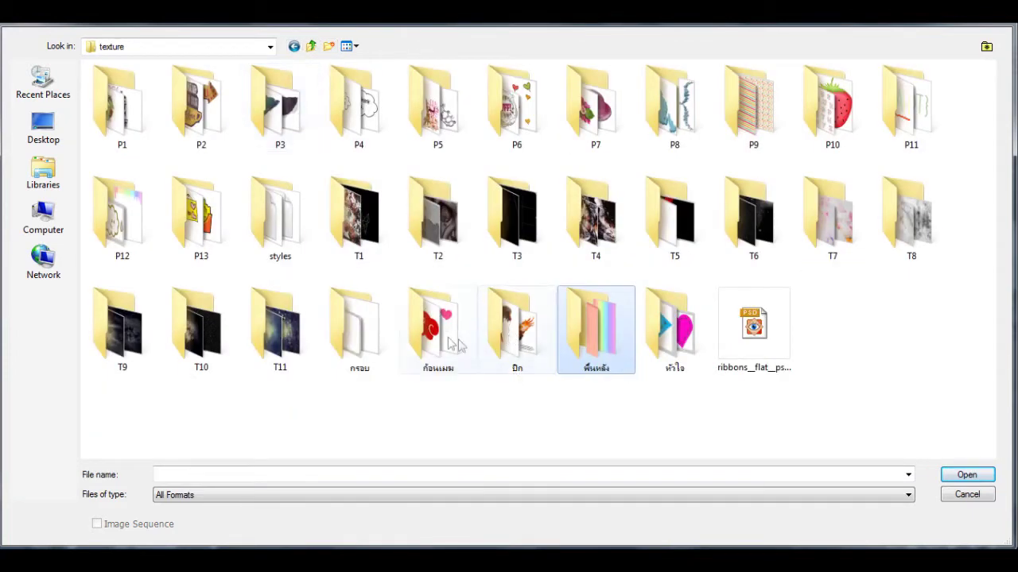
double_click(517, 330)
double_click(280, 214)
Step: Copy the blue cloud into the Untitled-1 banner and place its layer directly beneath the portrait layer
right_click(306, 60)
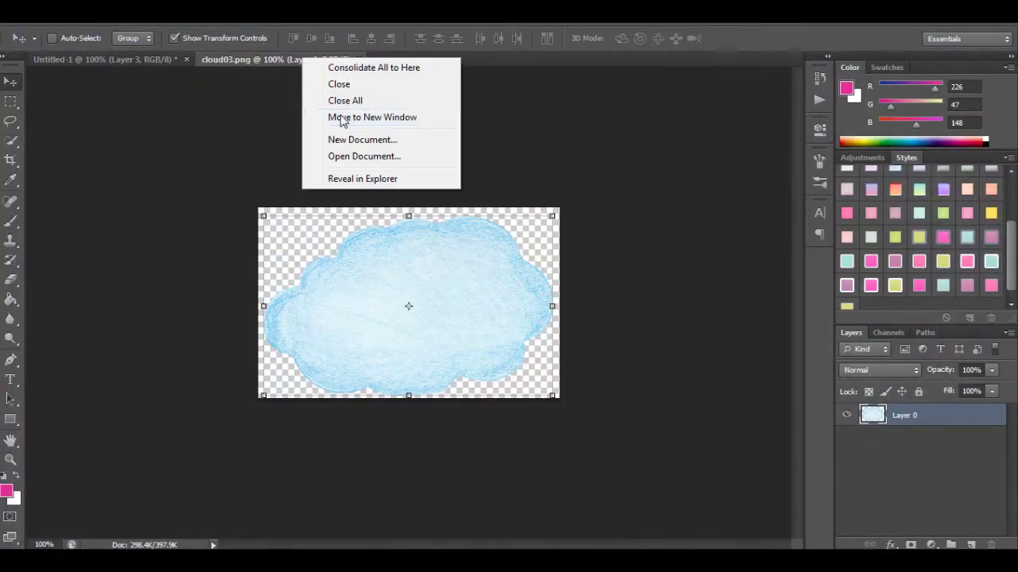
left_click(340, 120)
left_click_drag(350, 262, 399, 232)
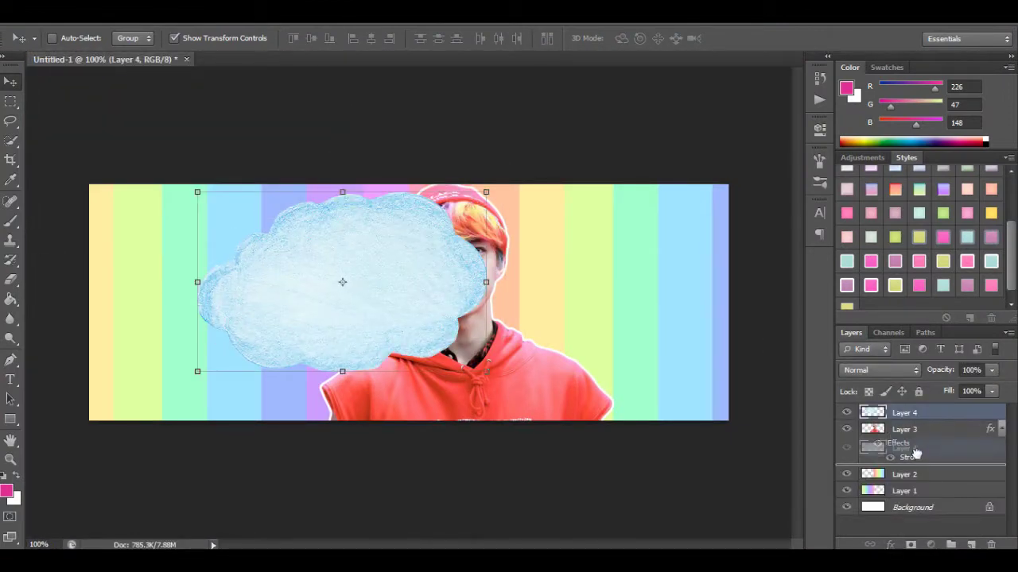
left_click_drag(915, 446, 910, 460)
Step: Adjust the positions of the cloud and the portrait so the cloud sits behind the person's head
left_click_drag(374, 275, 358, 255)
left_click(904, 415)
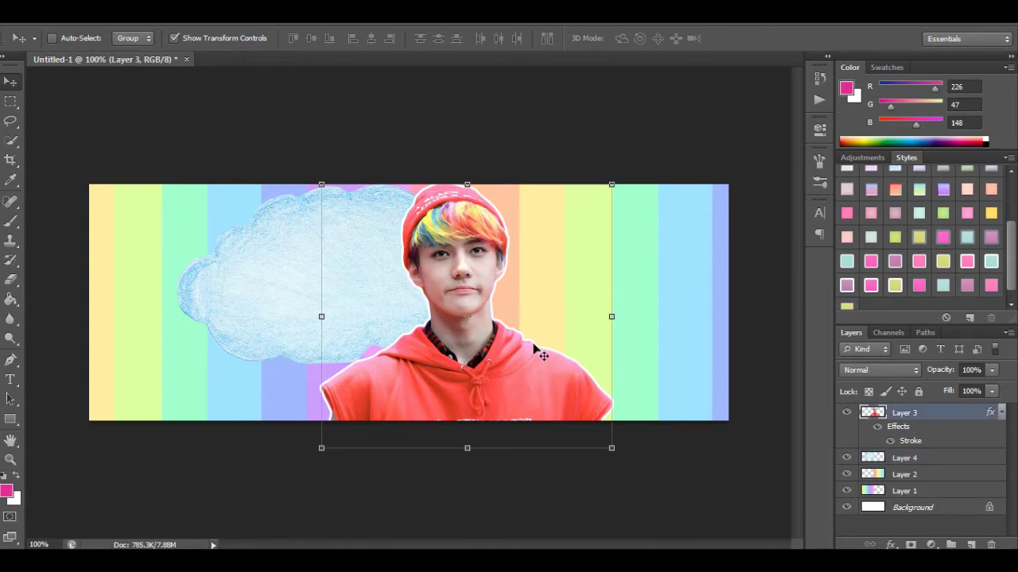
left_click_drag(535, 346, 542, 345)
left_click(897, 460)
left_click_drag(384, 289, 391, 295)
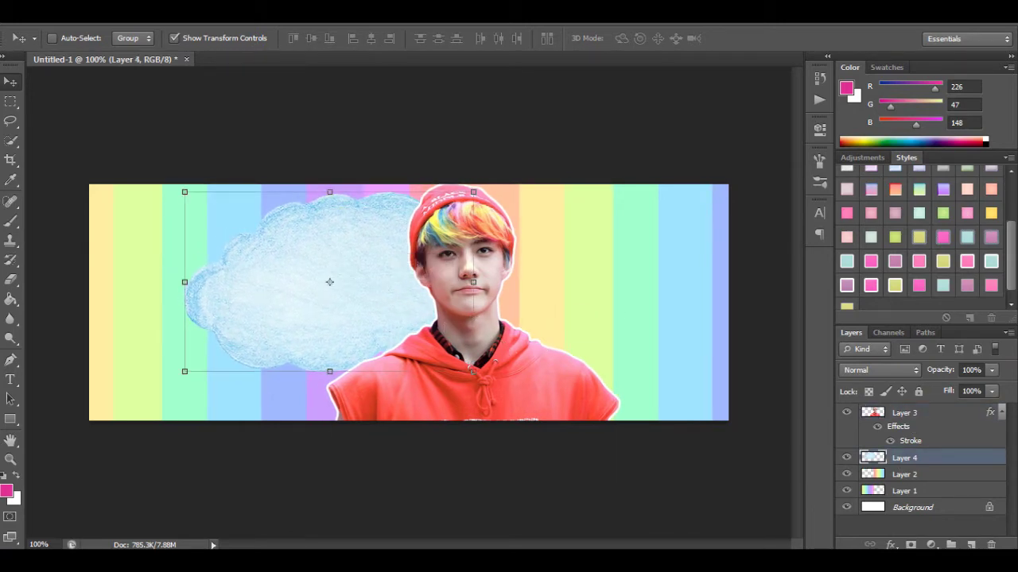
Step: Open the dripping rainbow paint image from the texture collection's P12 folder
left_click(30, 13)
left_click(62, 43)
left_click(226, 48)
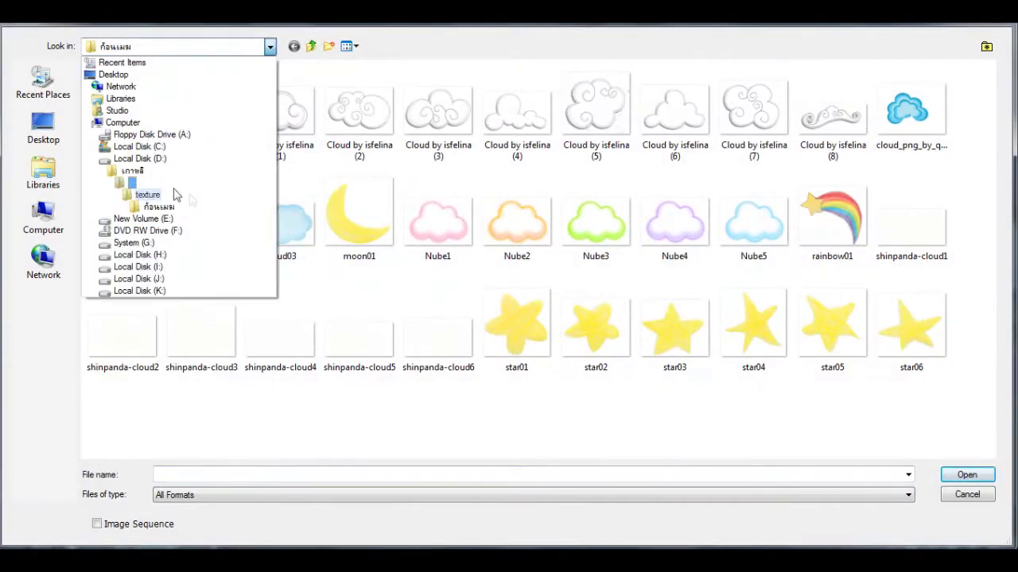
left_click(175, 193)
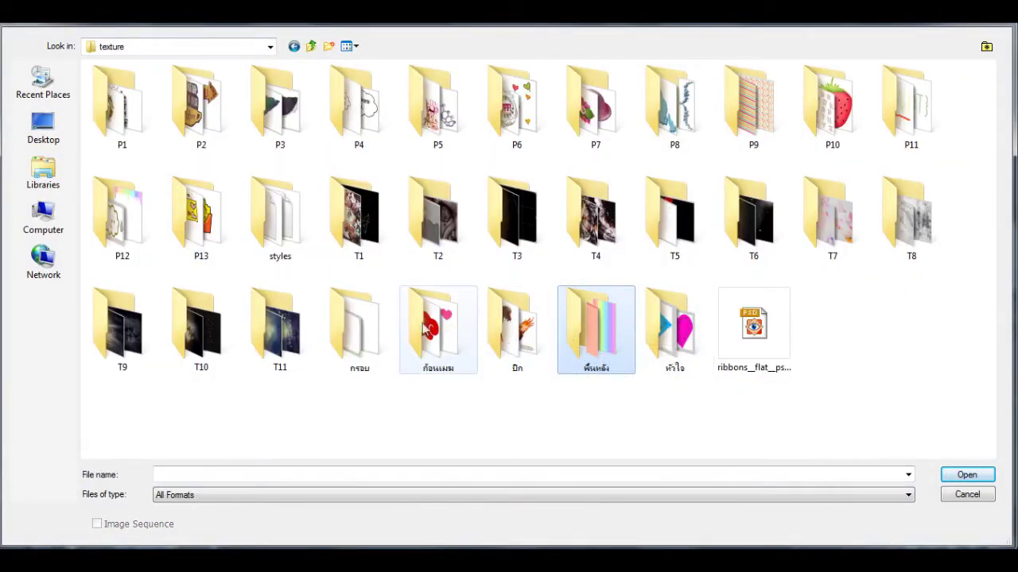
double_click(372, 325)
left_click(311, 46)
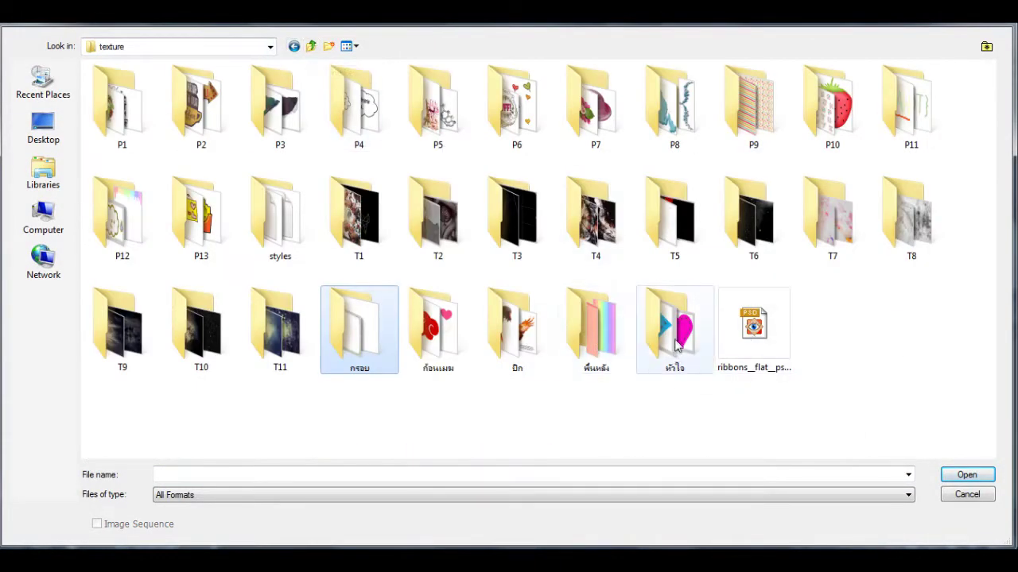
double_click(119, 214)
scroll(469, 315, "down", 5)
double_click(222, 244)
Step: Copy the rainbow drip artwork into the Untitled-1 banner and scale it down
right_click(436, 56)
left_click(475, 116)
left_click_drag(238, 101, 495, 264)
left_click(272, 61)
left_click_drag(644, 448, 368, 295)
left_click(749, 38)
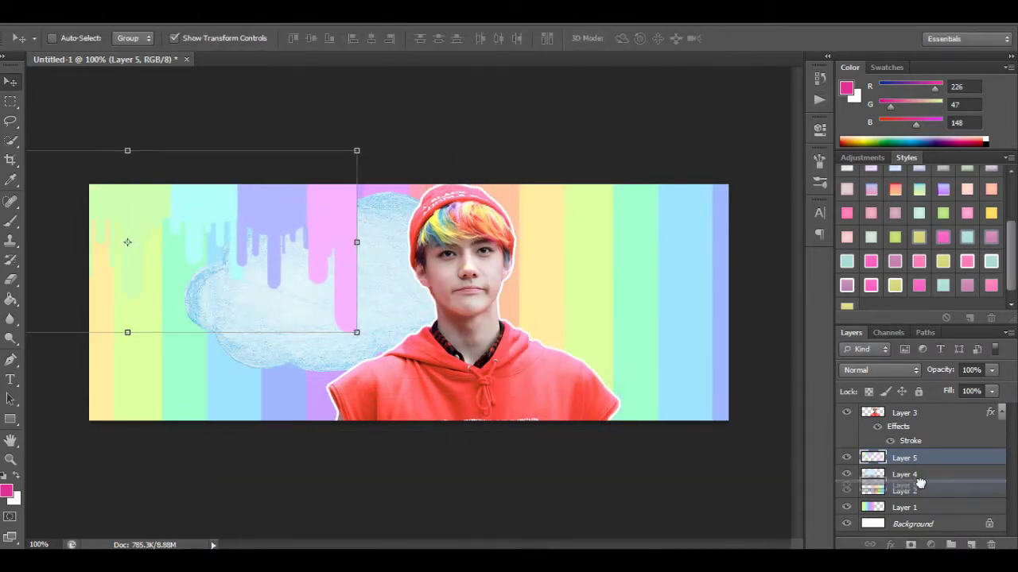
Step: Place the drip layer beneath the cloud layer and fit the drip into the banner's upper-left corner at a smaller size
left_click_drag(919, 484, 919, 477)
left_click_drag(295, 227, 473, 263)
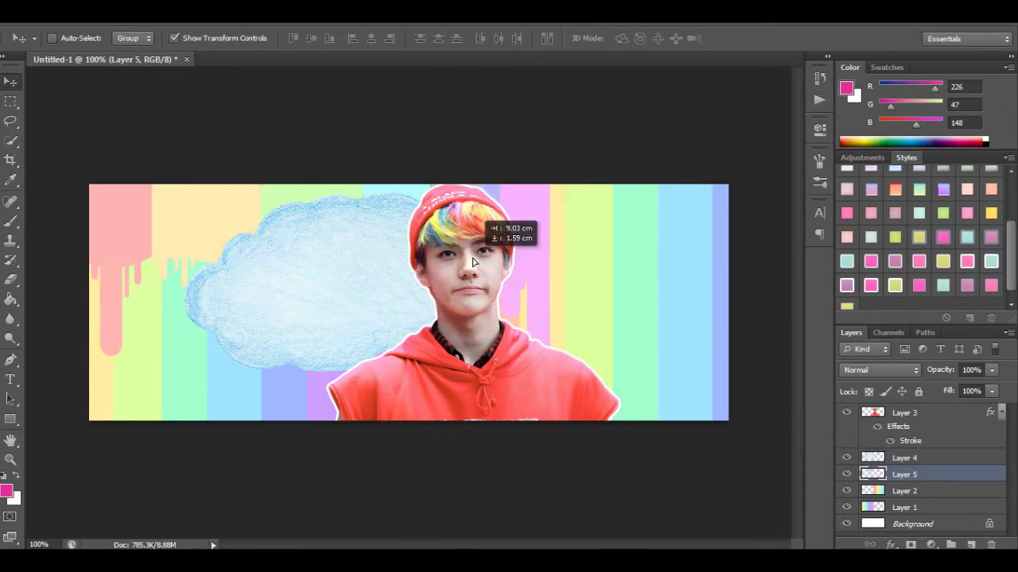
left_click_drag(552, 363, 443, 316)
left_click(751, 39)
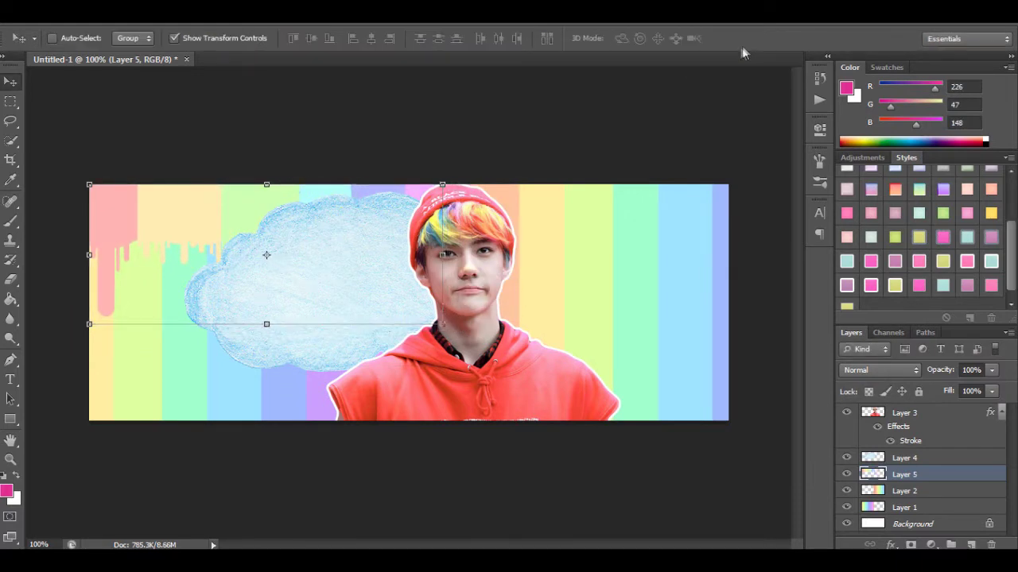
Step: Duplicate the drip layer and arrange the two copies along the banner's upper edge, one on each side of the portrait
key("ctrl+j")
left_click_drag(231, 214, 582, 213)
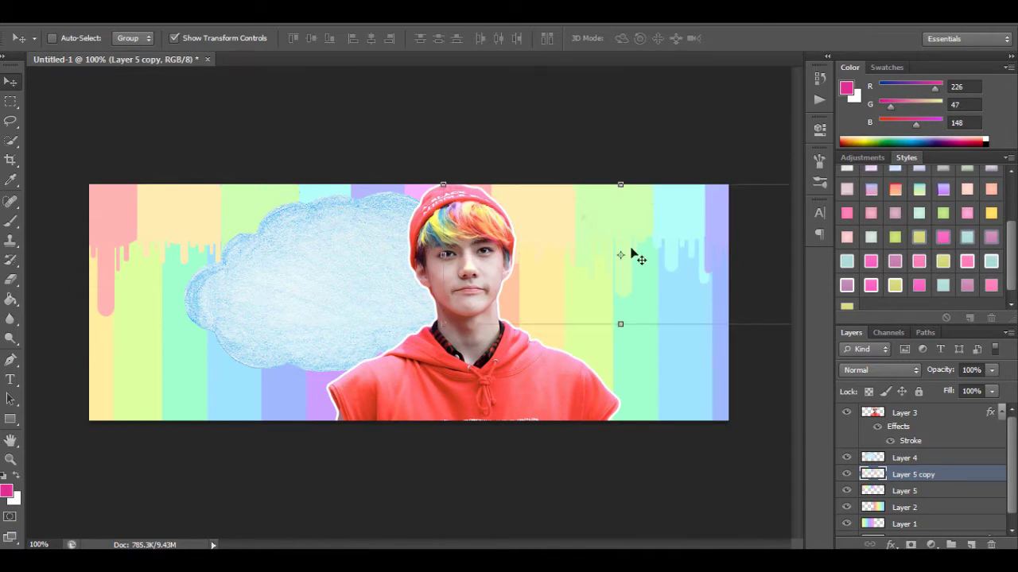
left_click(904, 491)
left_click_drag(266, 213, 574, 213)
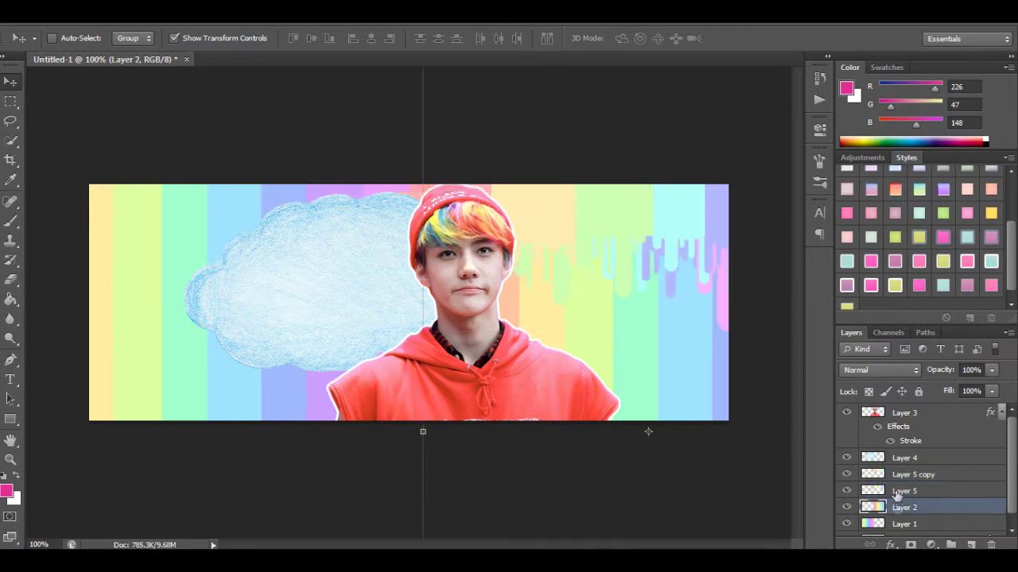
left_click(910, 475)
left_click_drag(674, 244, 322, 226)
left_click(910, 491)
left_click_drag(672, 239, 672, 254)
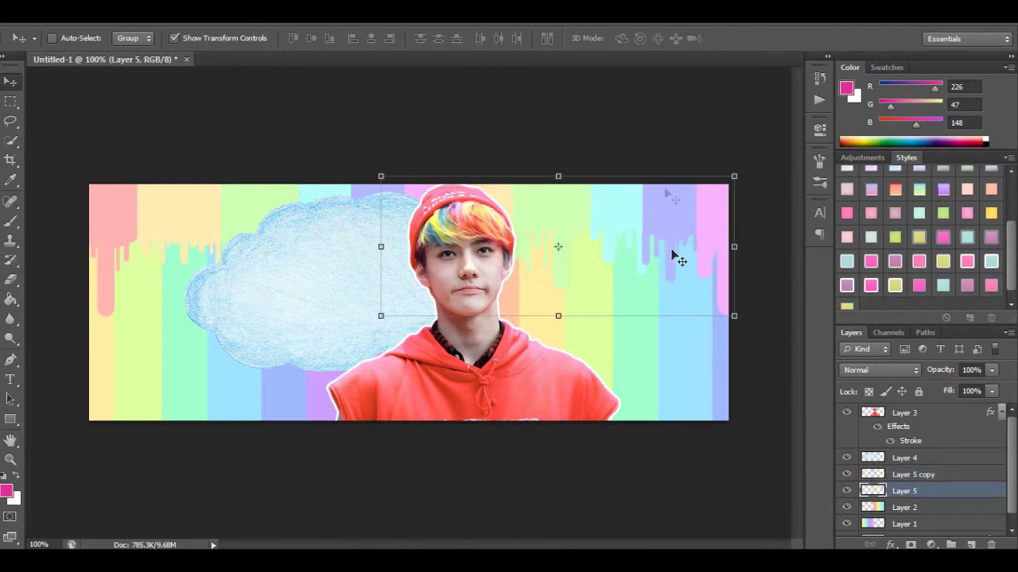
left_click(906, 475)
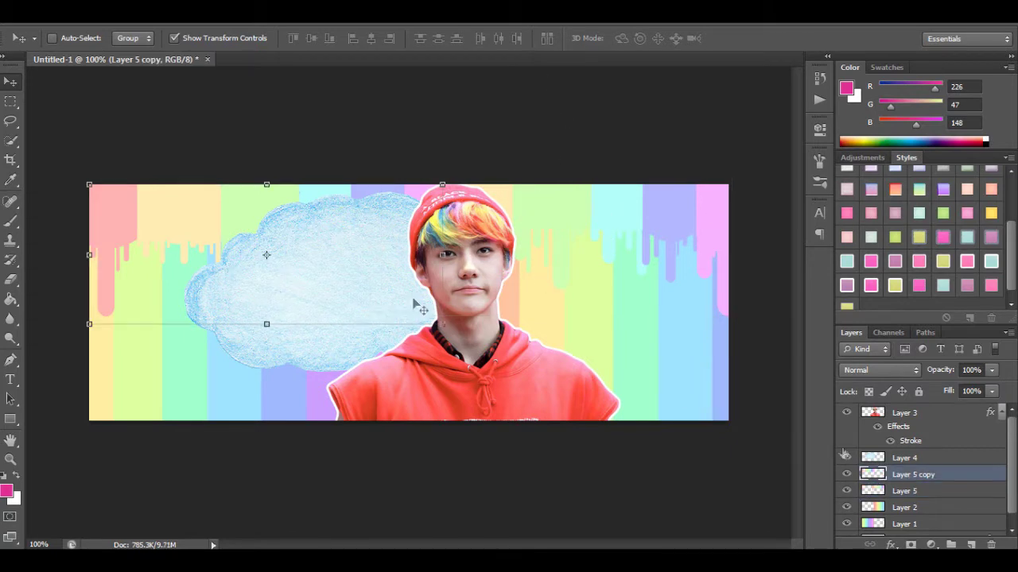
left_click_drag(250, 222, 247, 221)
Step: Open the rainbow divider image 5a56c338c426826a835b60cb24537f0c-d5myv6l from the P12 folder
left_click(33, 16)
left_click(95, 46)
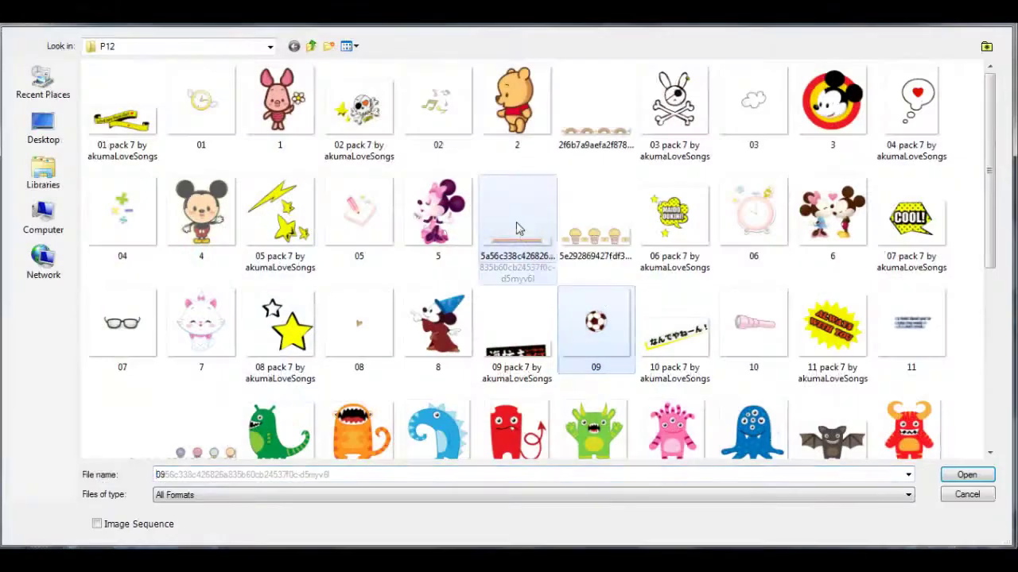
double_click(518, 227)
Step: Place two copies of the cloud-ended rainbow divider along the banner's lower edge and close the source image
right_click(421, 56)
left_click(490, 112)
left_click_drag(199, 109, 374, 415)
left_click_drag(334, 143, 716, 418)
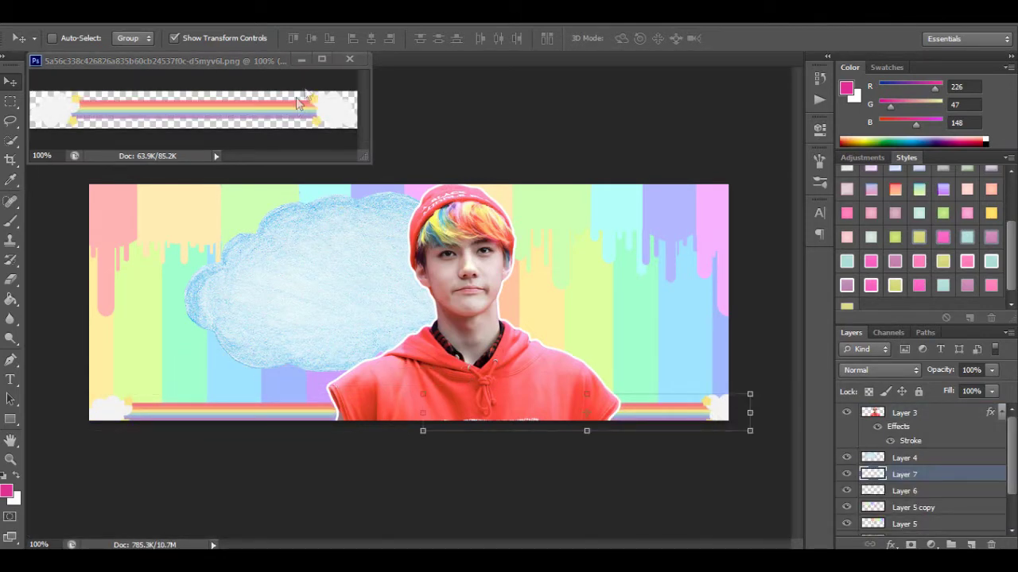
left_click(356, 60)
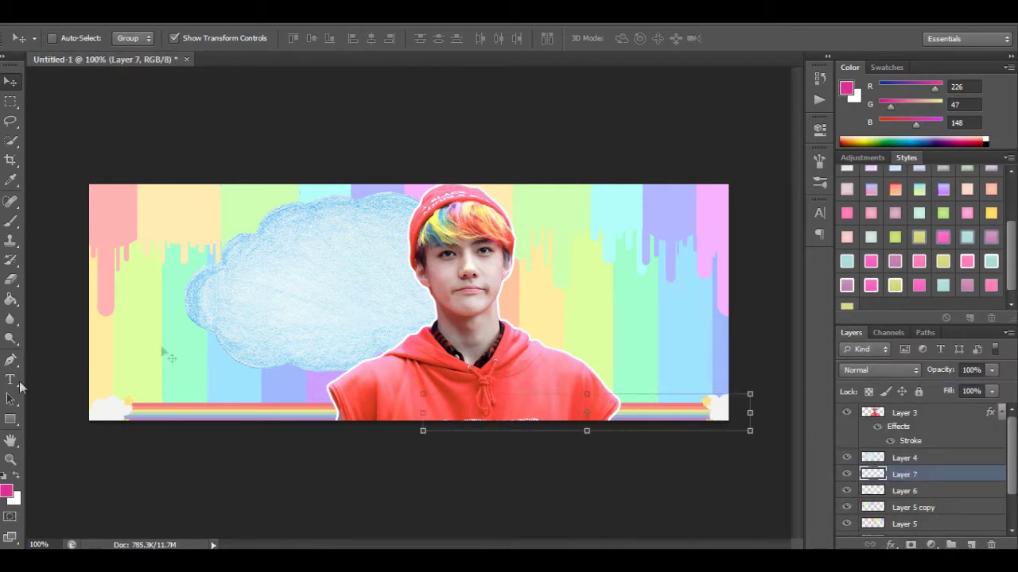
Step: Add the text HAPPY over the blue cloud in DJB This is Me 2, with its layer above the portrait layer
key("t")
left_click_drag(247, 225, 507, 316)
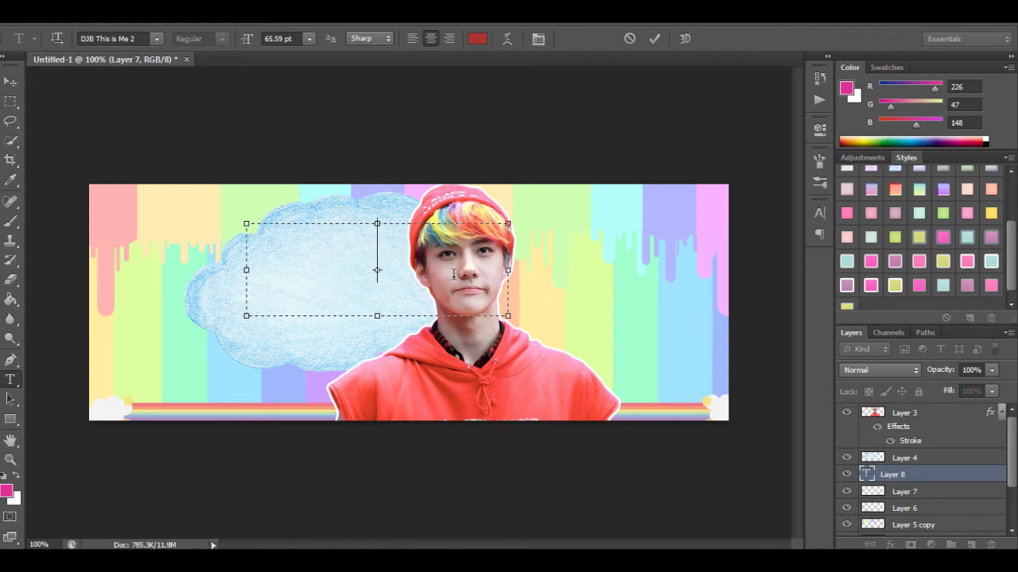
left_click_drag(920, 477, 920, 404)
left_click_drag(246, 246, 462, 324)
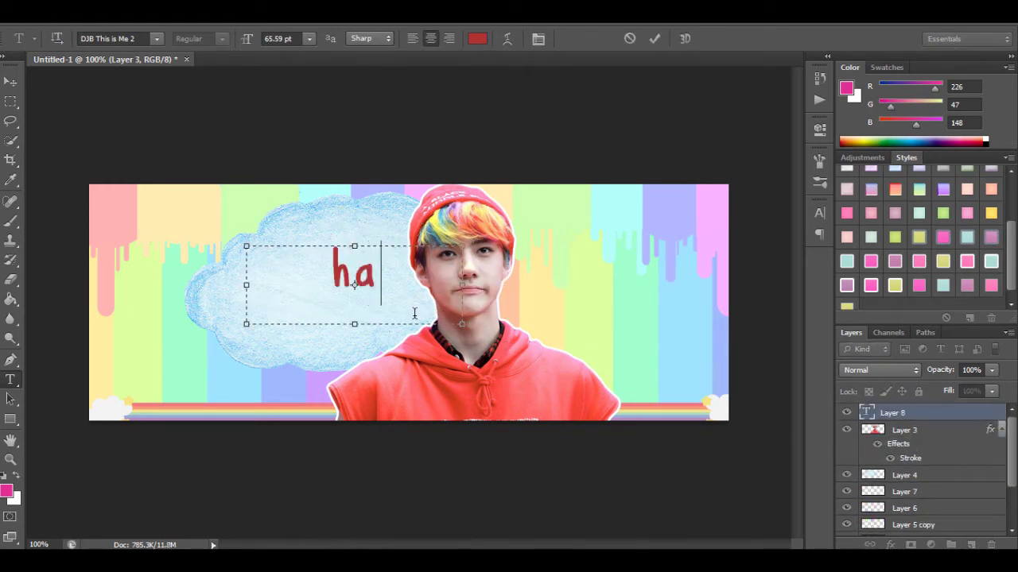
type("HAPPY")
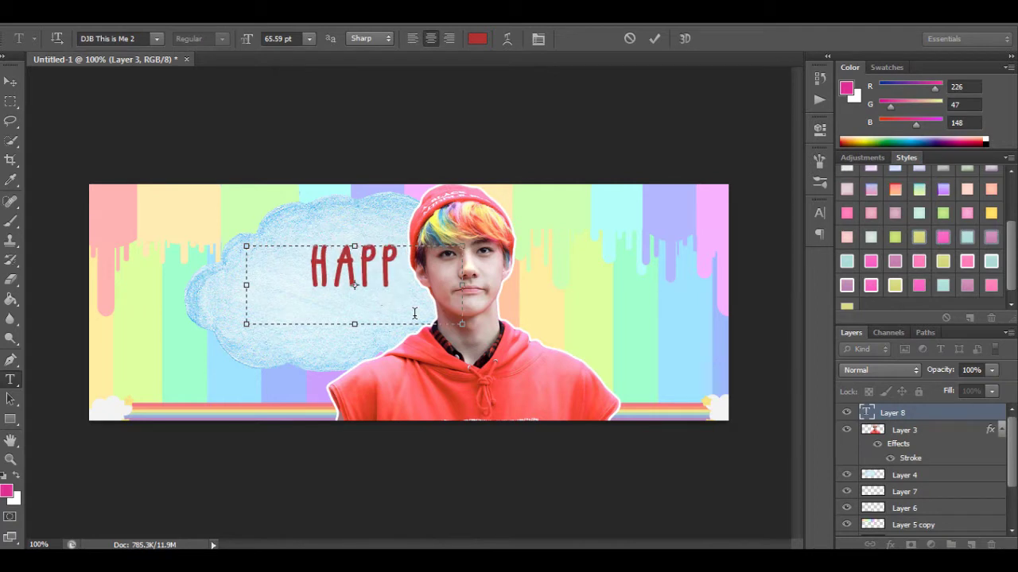
left_click(655, 38)
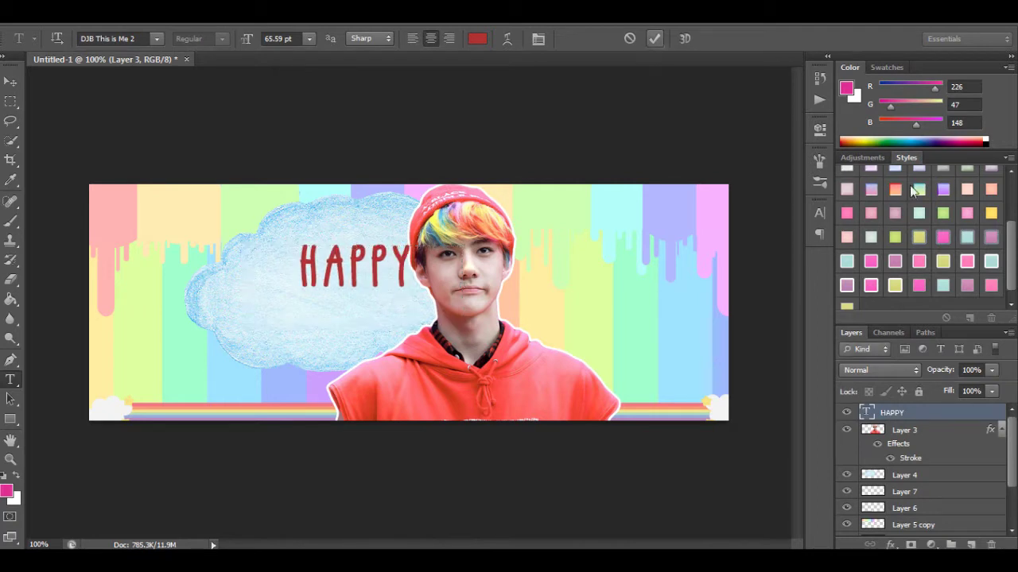
Step: Apply a yellow layer style with a white outline to HAPPY and enlarge the text to about 145% across the cloud
left_click(939, 262)
left_click(892, 286)
left_click(943, 263)
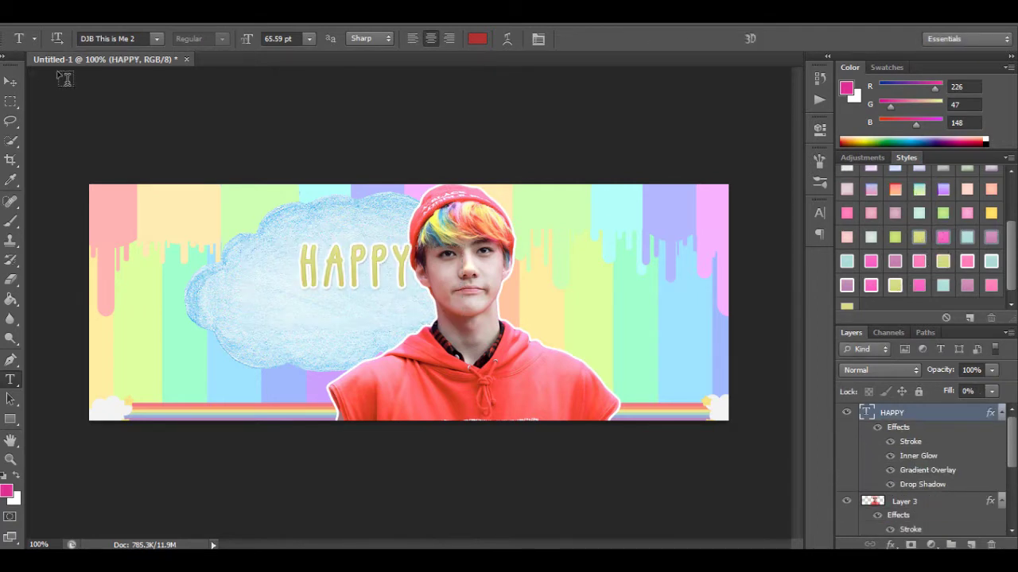
left_click(9, 82)
left_click_drag(403, 305, 371, 297)
left_click_drag(446, 312, 395, 268)
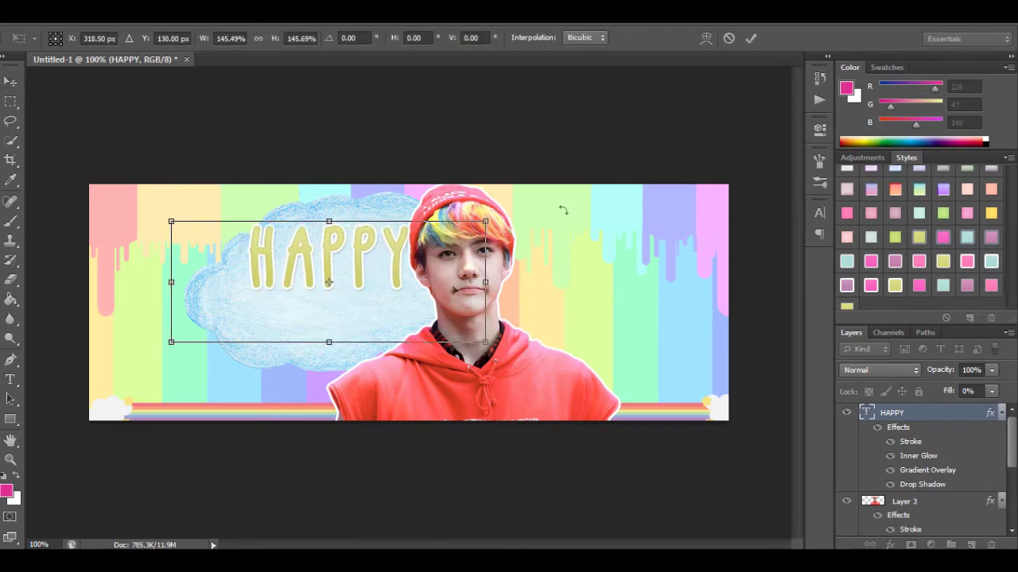
left_click(751, 38)
Step: Add the text BIRTHDAY below HAPPY and give it a yellow layer style with a white outline
key("t")
left_click_drag(217, 317, 508, 370)
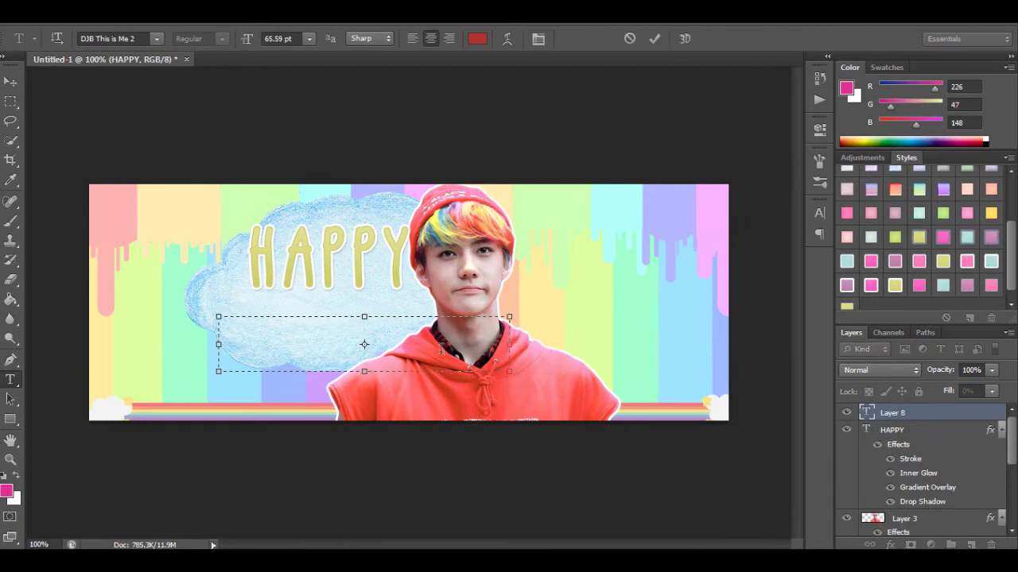
type("BIRTH")
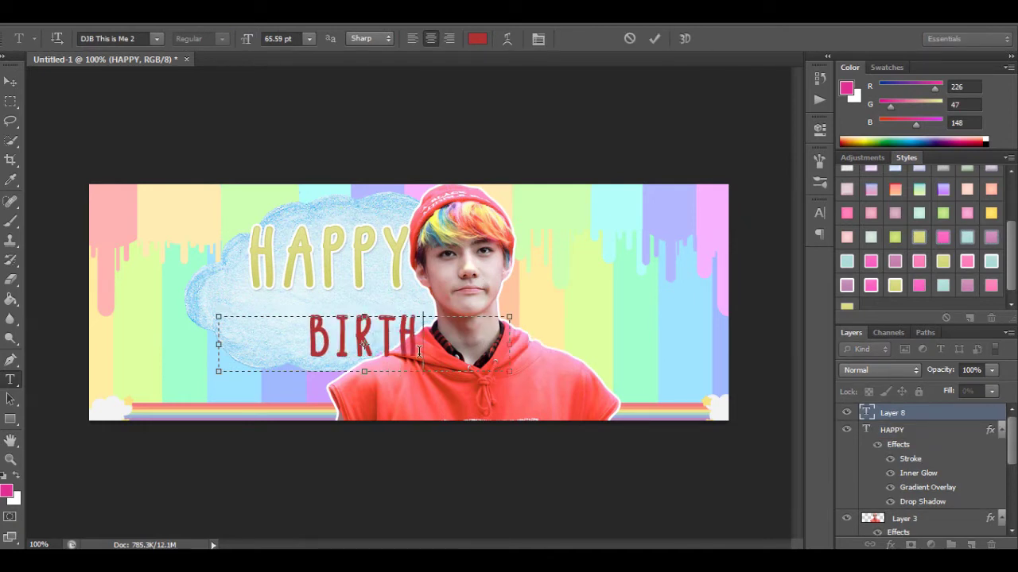
type("DAY")
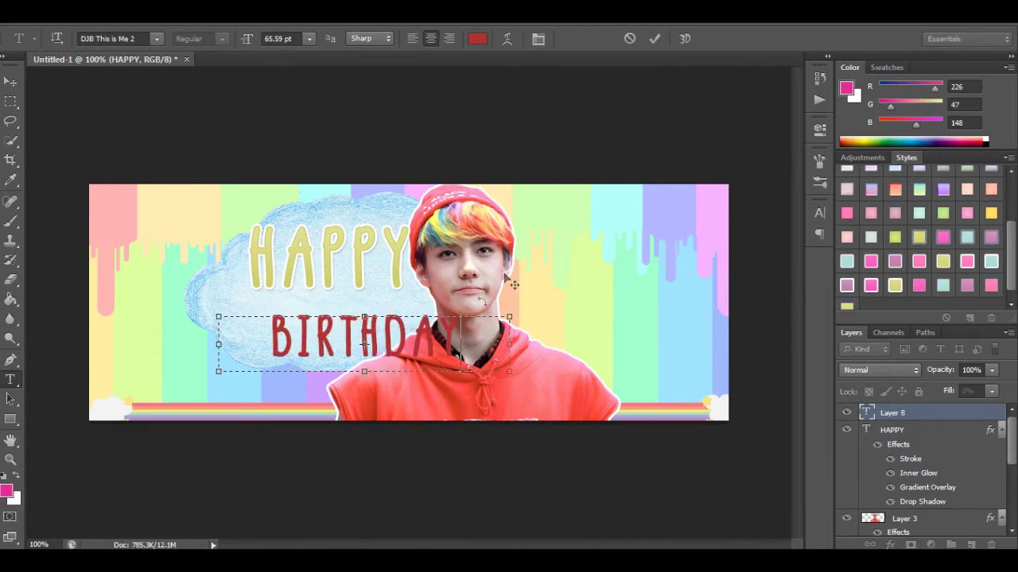
left_click_drag(474, 344, 343, 298)
left_click(657, 39)
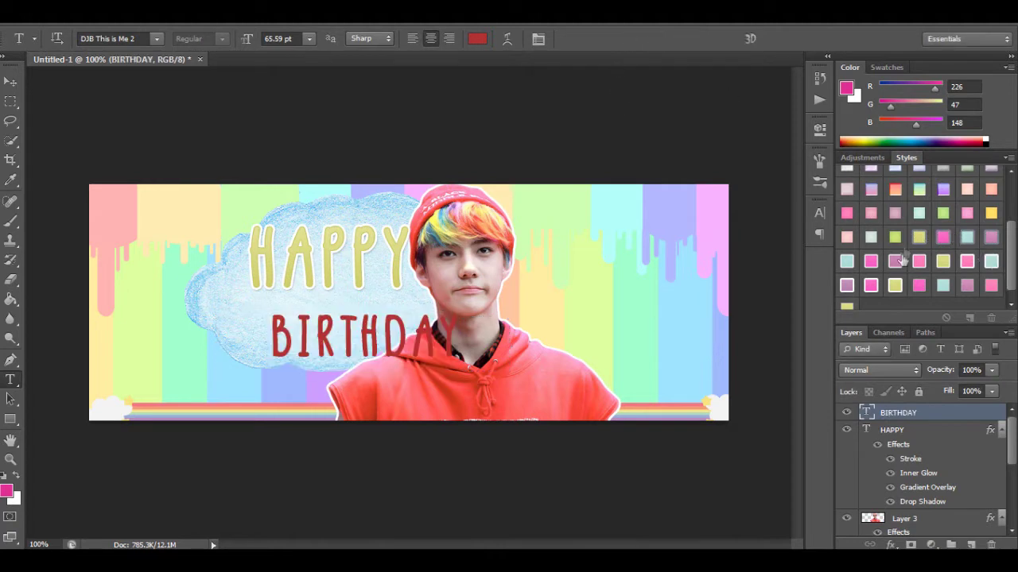
left_click(895, 284)
Step: Resize and position BIRTHDAY directly beneath HAPPY so it ends just before the portrait's neck
left_click(10, 81)
left_click_drag(404, 345, 357, 325)
left_click_drag(464, 354, 509, 367)
left_click_drag(431, 316, 409, 314)
left_click_drag(379, 348, 416, 326)
left_click(750, 39)
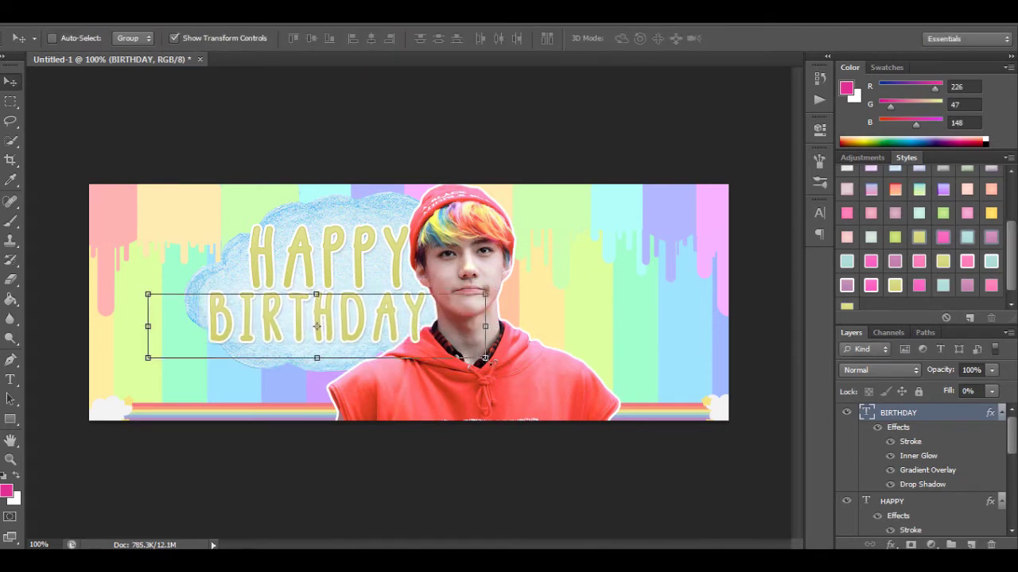
left_click_drag(487, 359, 459, 355)
left_click_drag(392, 308, 396, 308)
left_click(750, 40)
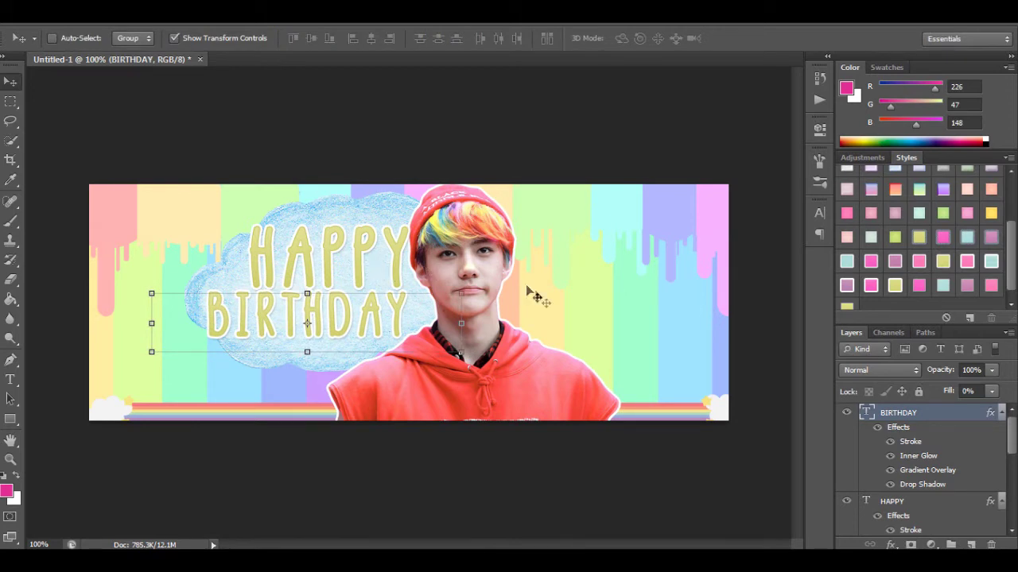
Step: Scale the HAPPY text down to about 98% so it clears the portrait's face
left_click(892, 501)
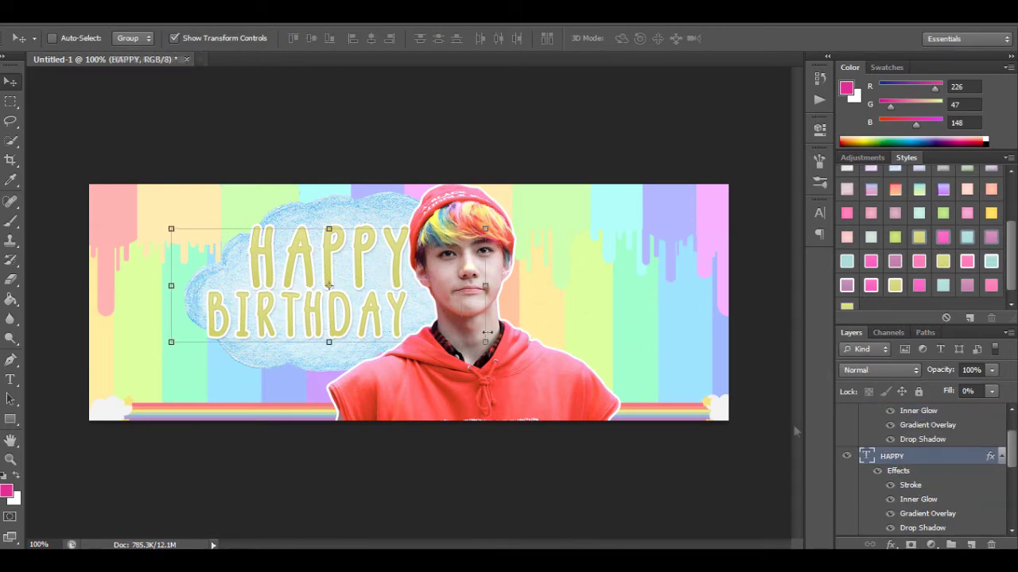
left_click_drag(485, 342, 479, 339)
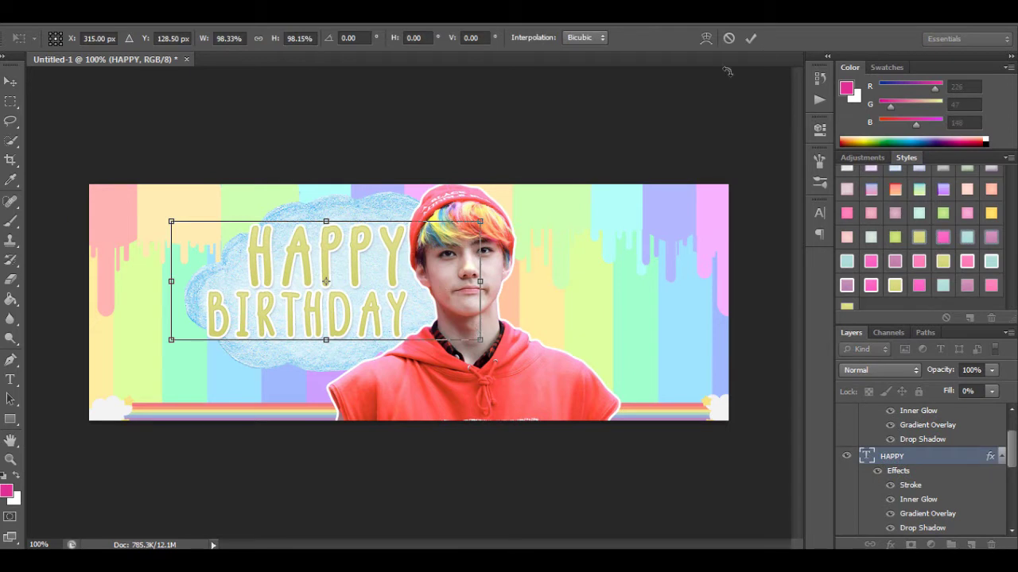
left_click(750, 38)
Step: Add the text SEHUN at 60 pt beside the portrait's shoulder with the yellow, white-outlined style
left_click(11, 380)
left_click_drag(509, 294, 627, 336)
type("SEHU")
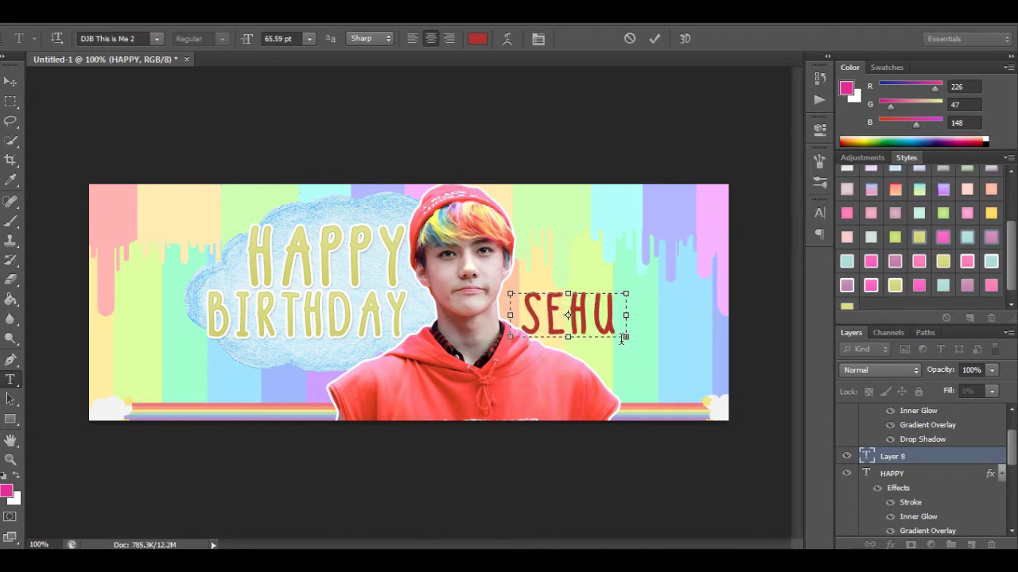
key("ctrl+a")
left_click(309, 39)
left_click(298, 272)
left_click(309, 39)
left_click(332, 274)
left_click(704, 240)
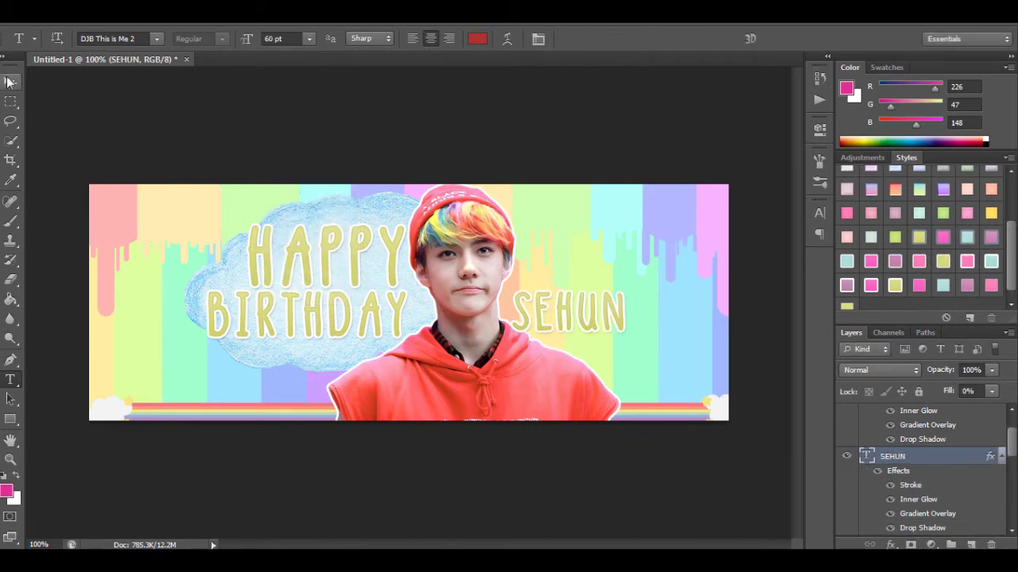
Step: Shrink the SEHUN text and keep it just above the portrait's shoulder
left_click(8, 82)
left_click(625, 332)
left_click_drag(614, 335, 577, 309)
left_click(750, 38)
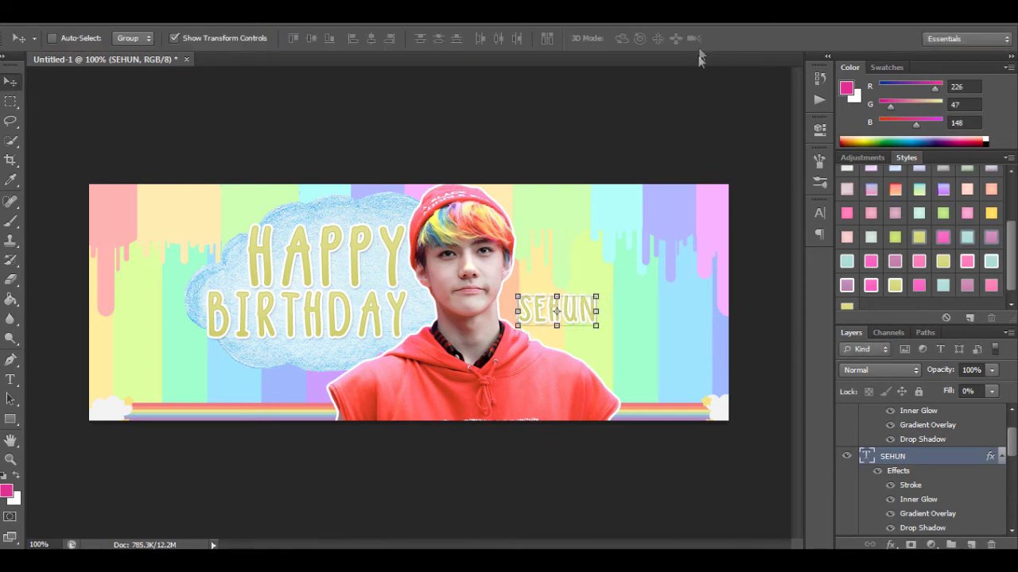
left_click(40, 19)
left_click(316, 237)
Step: Add the date text 12.04.15 above SEHUN with the yellow, white-outlined style
left_click(10, 380)
left_click_drag(538, 228, 676, 280)
type("12.04.")
left_click_drag(676, 280, 721, 286)
type("55")
key("BackSpace")
key("BackSpace")
type("15")
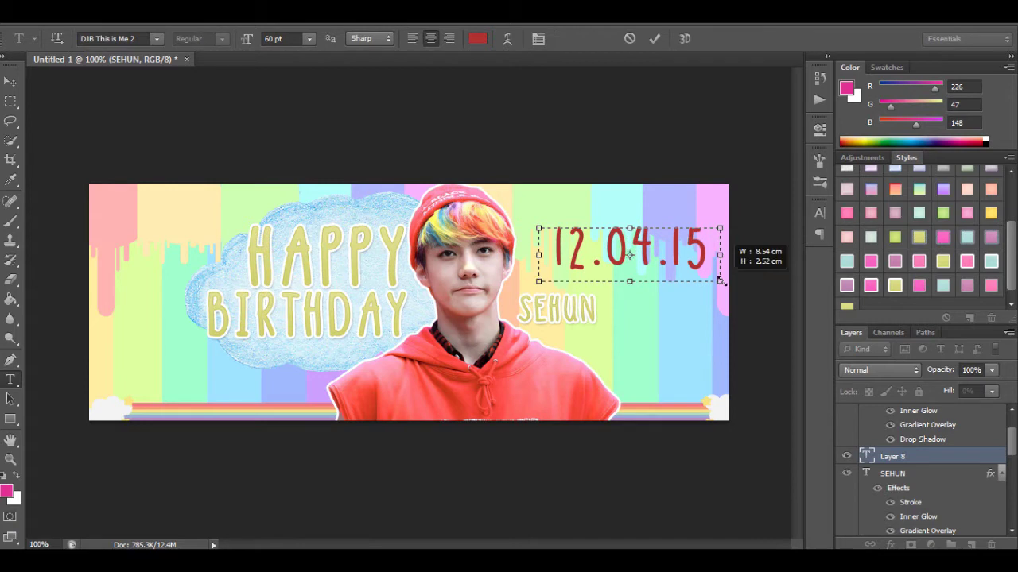
left_click(655, 39)
Step: Scale the date text to about 42% and move it beside HAPPY at the cloud's outer edge
left_click(11, 82)
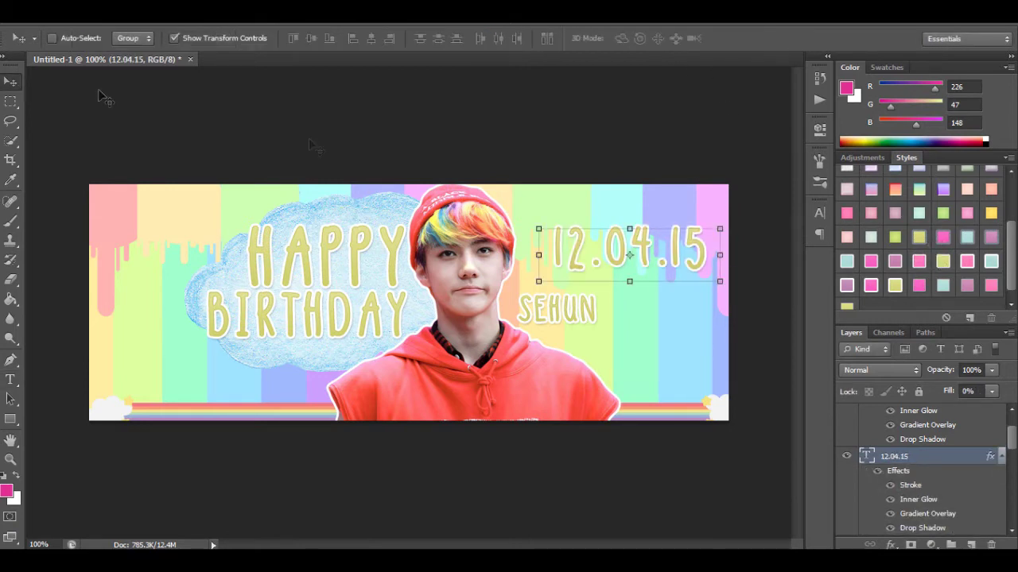
left_click_drag(720, 281, 640, 254)
left_click_drag(612, 243, 234, 280)
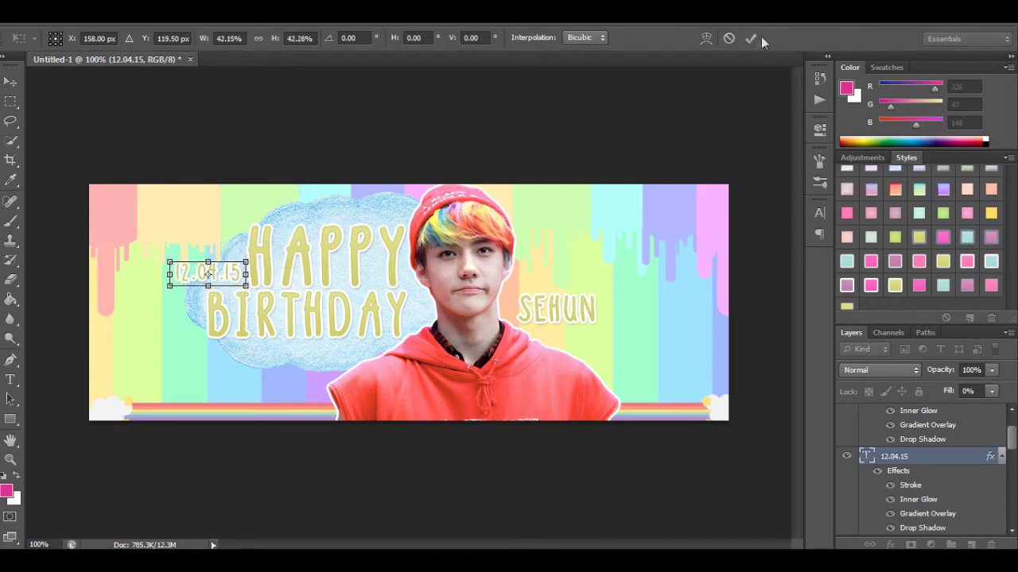
left_click(752, 38)
Step: Look through the P12 and P10 image folders in the texture collection for a rainbow graphic
left_click(31, 20)
left_click(62, 46)
left_click(193, 52)
left_click(147, 199)
double_click(201, 219)
left_click(310, 48)
double_click(131, 223)
scroll(962, 246, "down", 3)
scroll(986, 271, "up", 3)
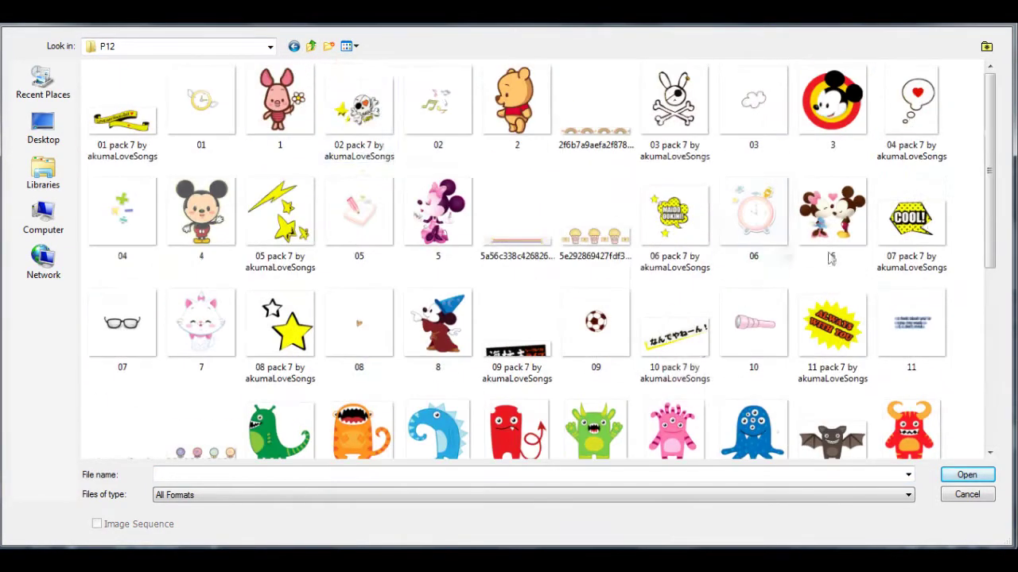
left_click(293, 46)
double_click(832, 107)
scroll(810, 187, "down", 10)
left_click(294, 46)
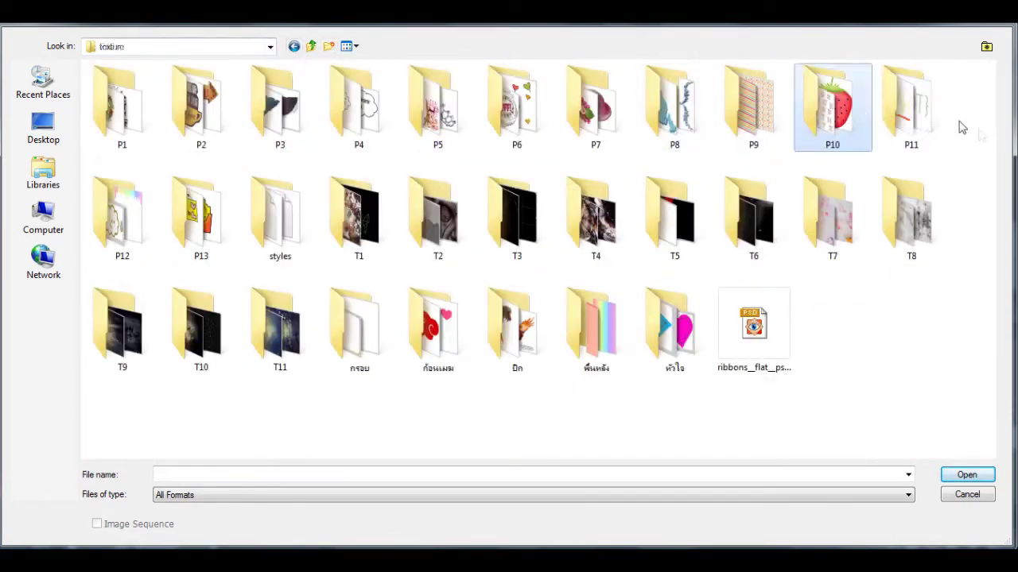
Step: Browse the P11, P12 and P13 texture folders for a rainbow graphic
double_click(908, 103)
scroll(840, 209, "down", 10)
scroll(489, 306, "up", 10)
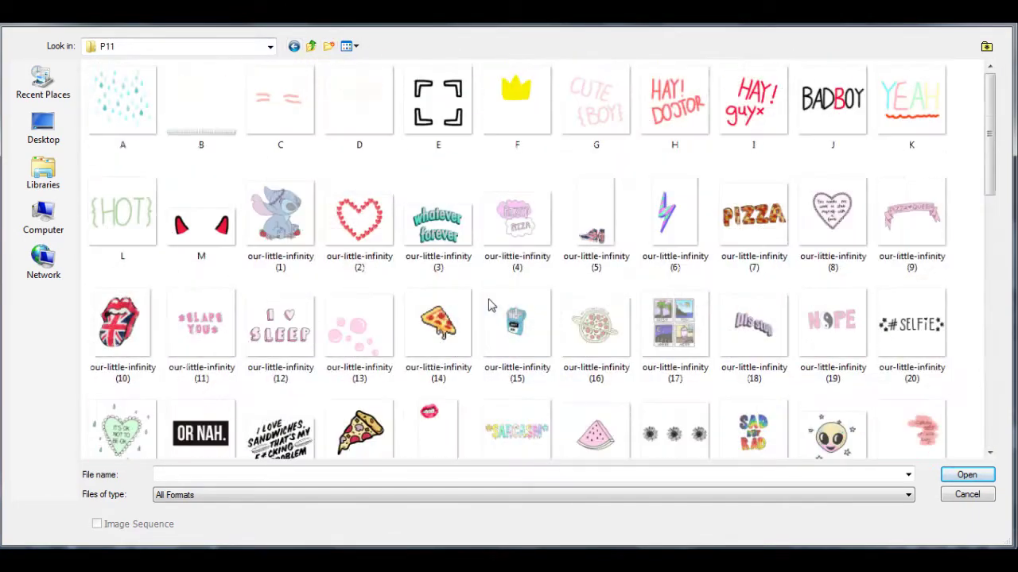
scroll(489, 306, "down", 10)
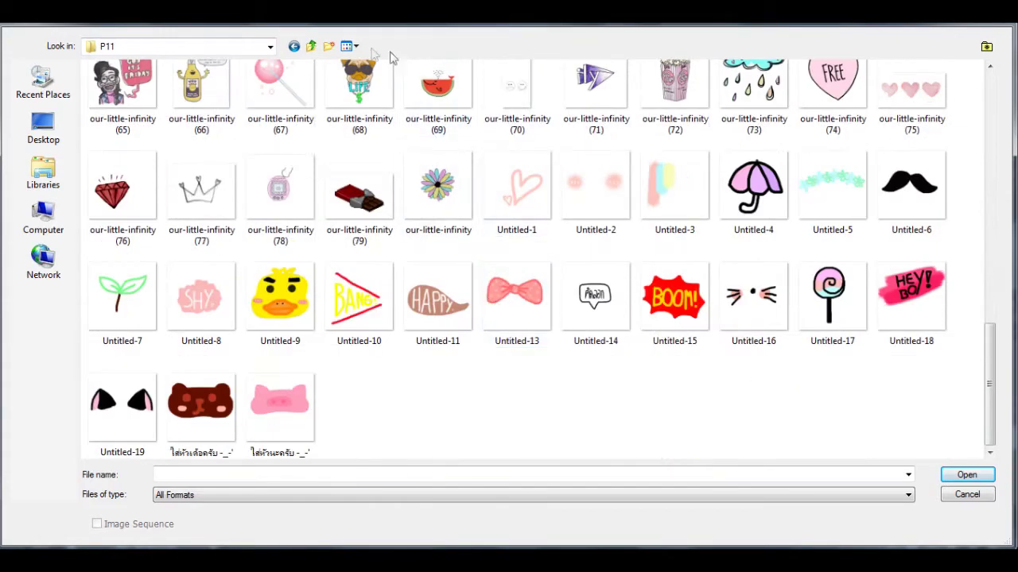
left_click(294, 46)
double_click(123, 213)
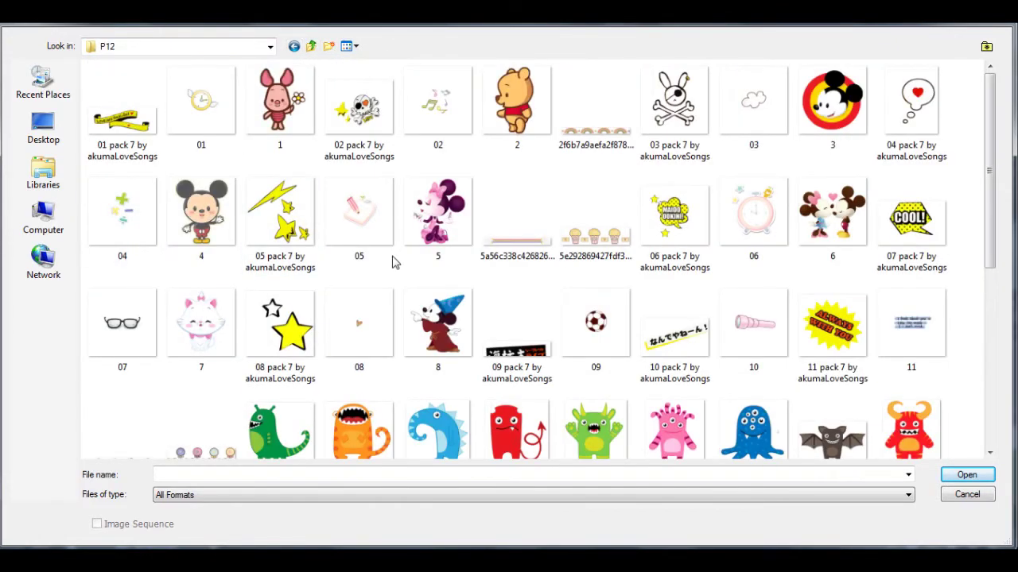
scroll(392, 263, "down", 3)
scroll(393, 263, "down", 3)
scroll(395, 264, "up", 3)
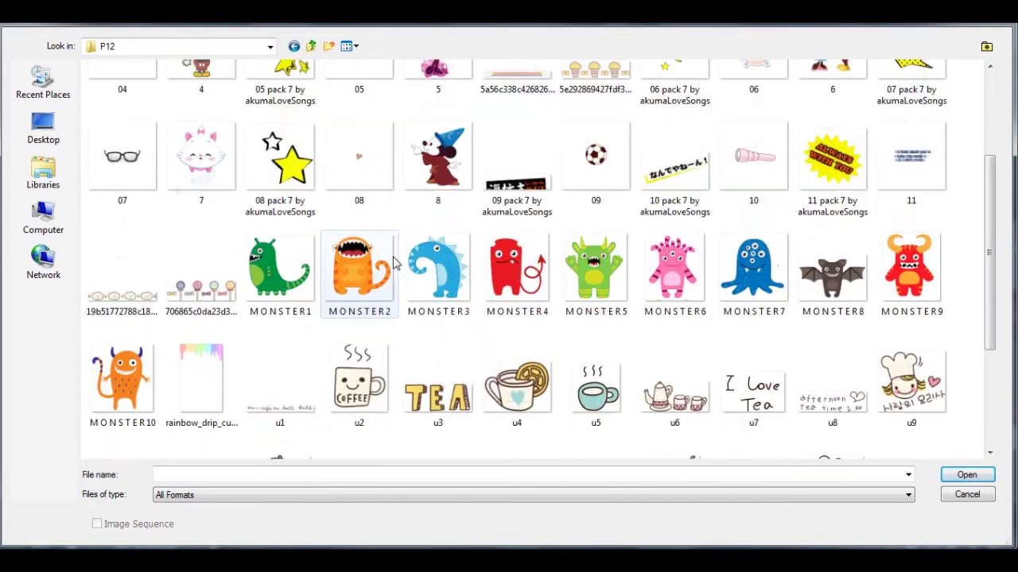
scroll(395, 264, "up", 2)
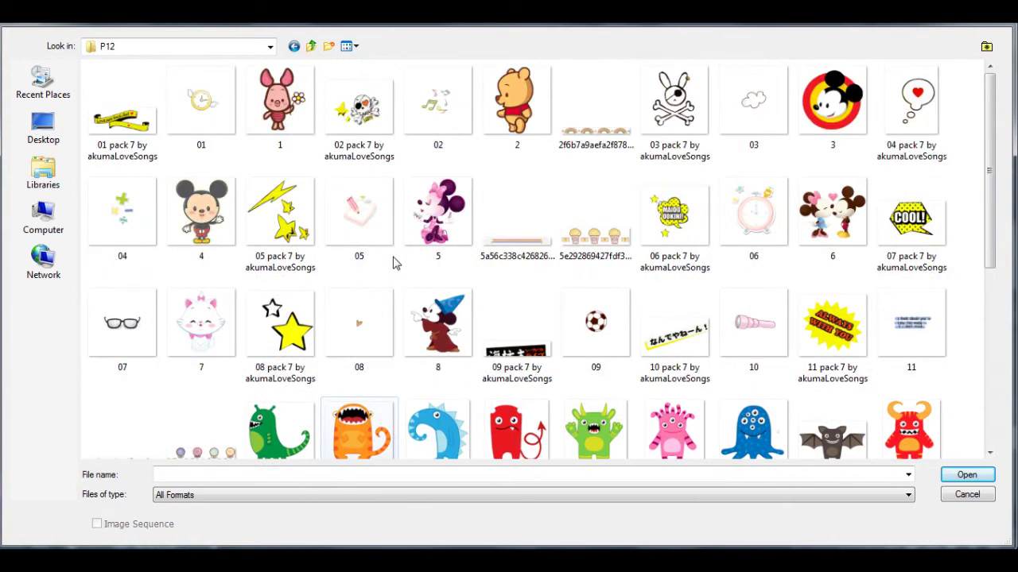
left_click(294, 46)
double_click(201, 213)
left_click(294, 46)
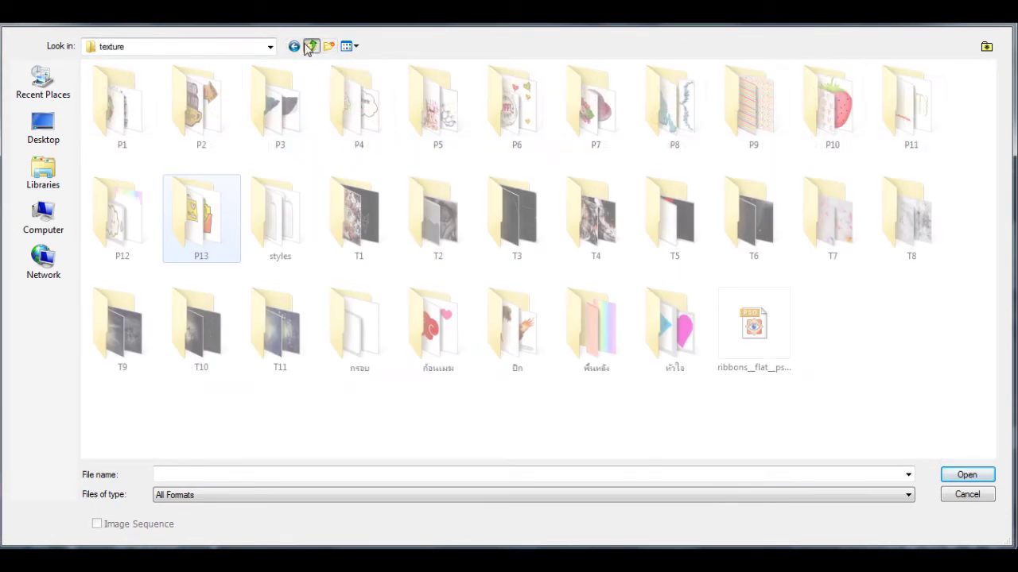
Step: Check the P8 texture folder and look again through P10 and P11 for a rainbow graphic
double_click(703, 128)
left_click(295, 46)
double_click(821, 139)
scroll(479, 177, "down", 15)
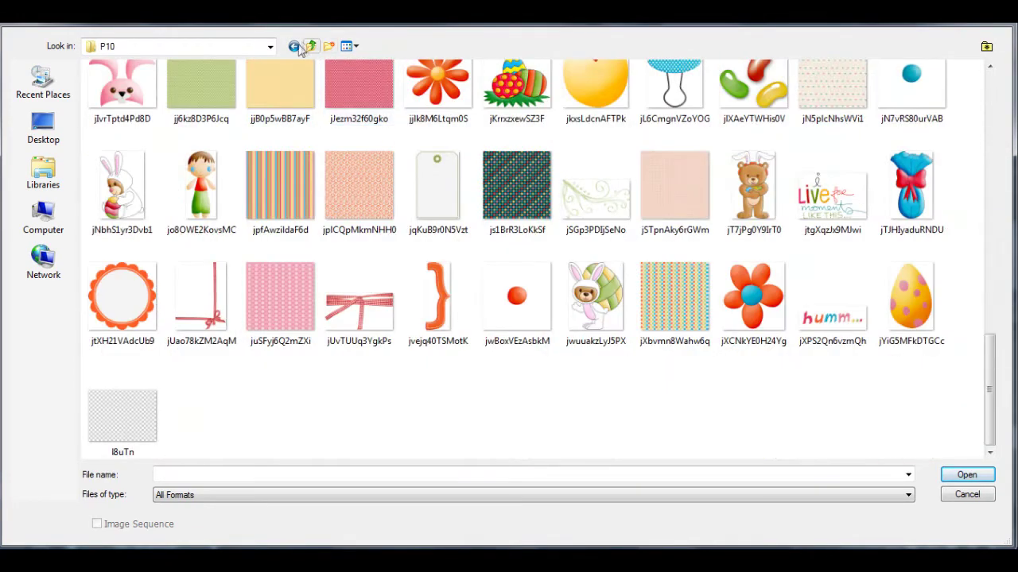
left_click(294, 46)
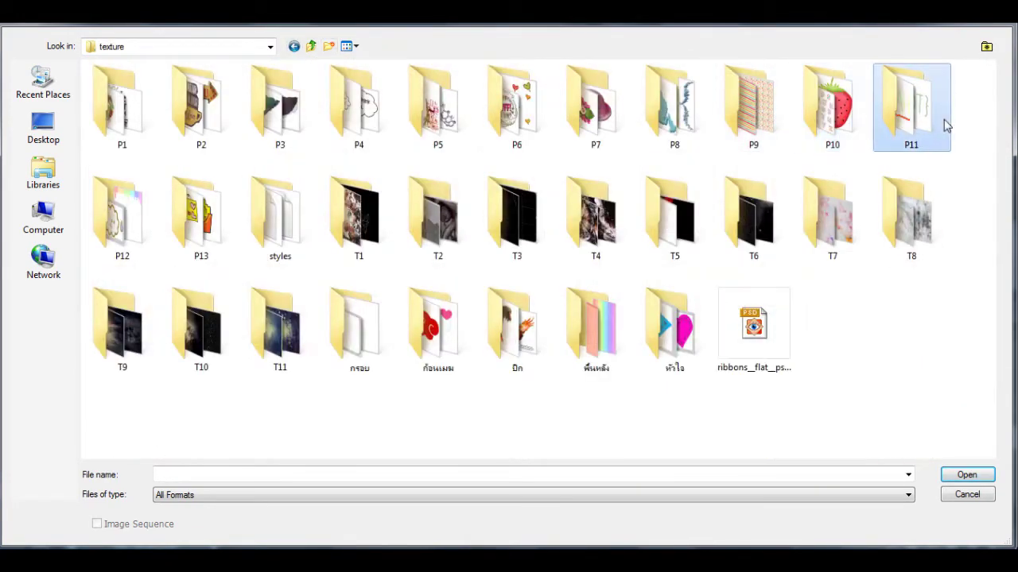
double_click(909, 107)
scroll(451, 223, "down", 15)
scroll(450, 222, "up", 5)
scroll(450, 223, "up", 5)
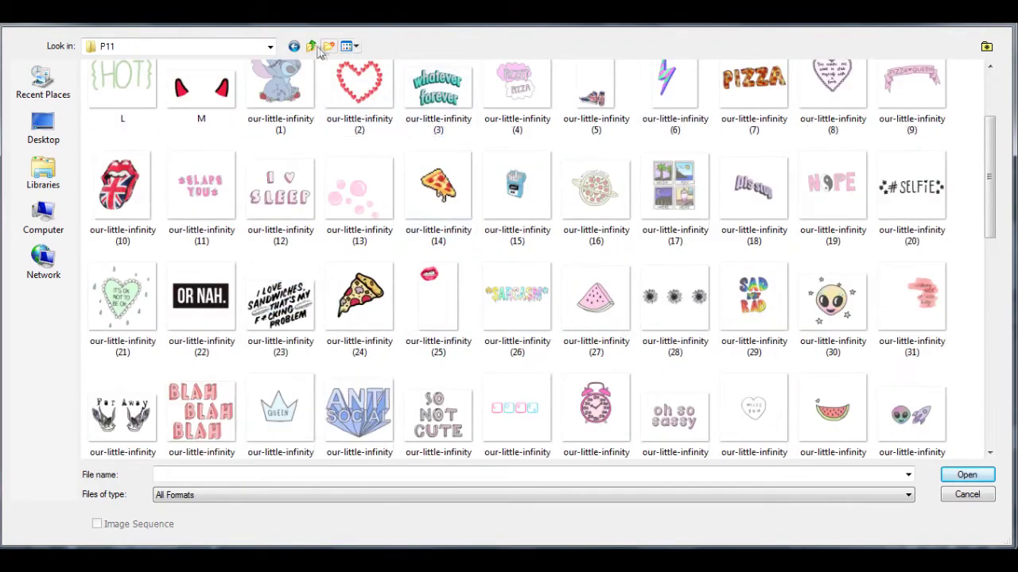
Step: Continue the rainbow graphic search through the texture folders down to P7, P6 and P5
left_click(294, 46)
double_click(639, 110)
left_click(294, 48)
double_click(609, 124)
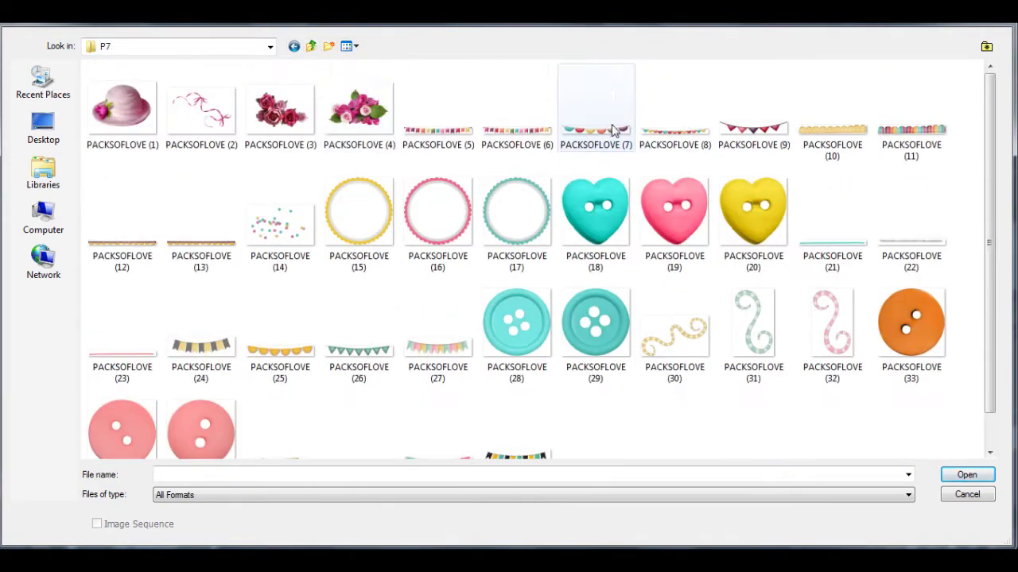
scroll(338, 109, "down", 3)
left_click(294, 47)
double_click(493, 132)
scroll(404, 148, "up", 2)
left_click(295, 46)
double_click(407, 135)
scroll(395, 129, "down", 15)
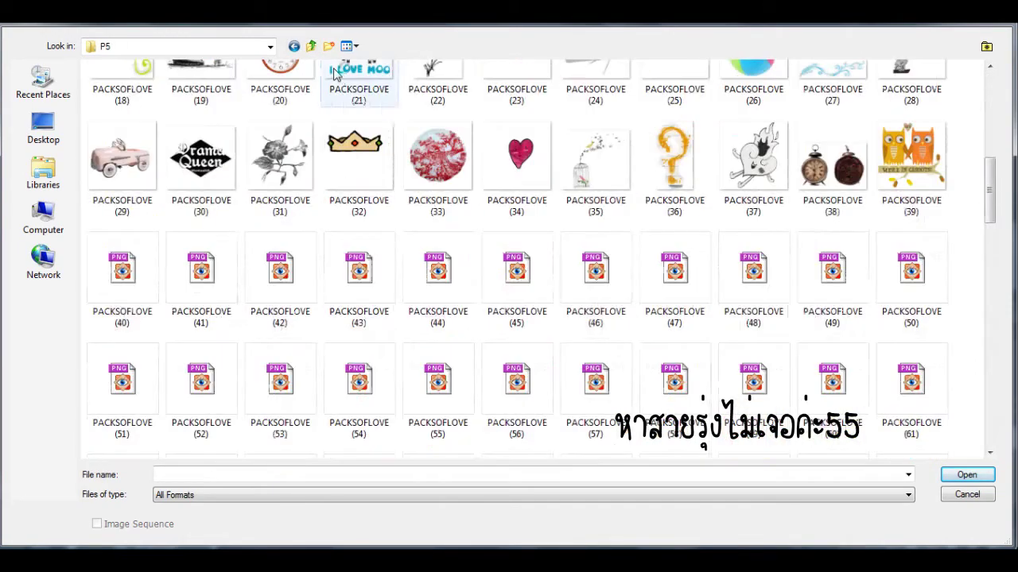
scroll(336, 68, "up", 5)
left_click(295, 46)
Step: Recheck the thumbnails in P12 and P13 for a rainbow graphic
double_click(151, 219)
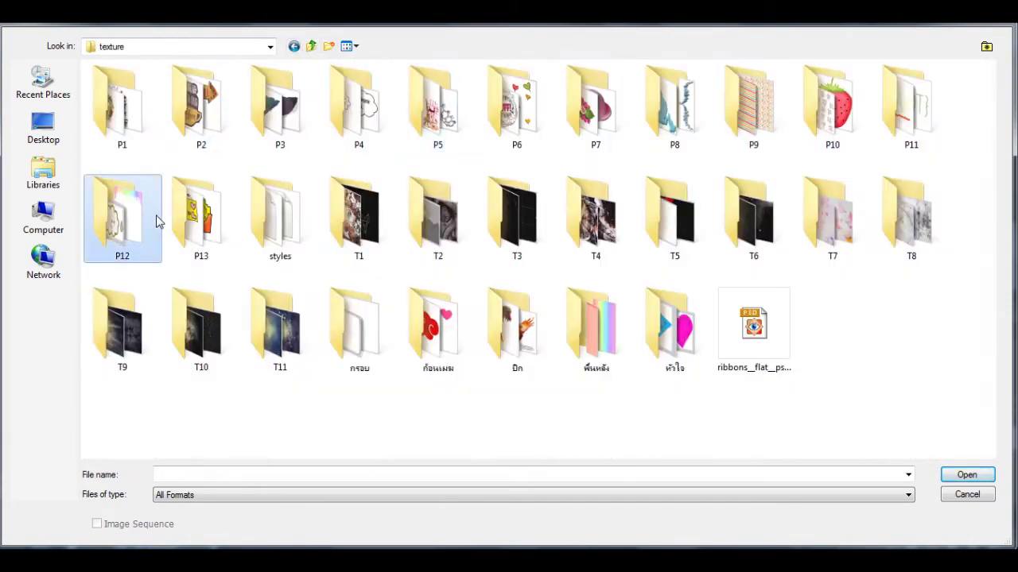
scroll(395, 234, "down", 3)
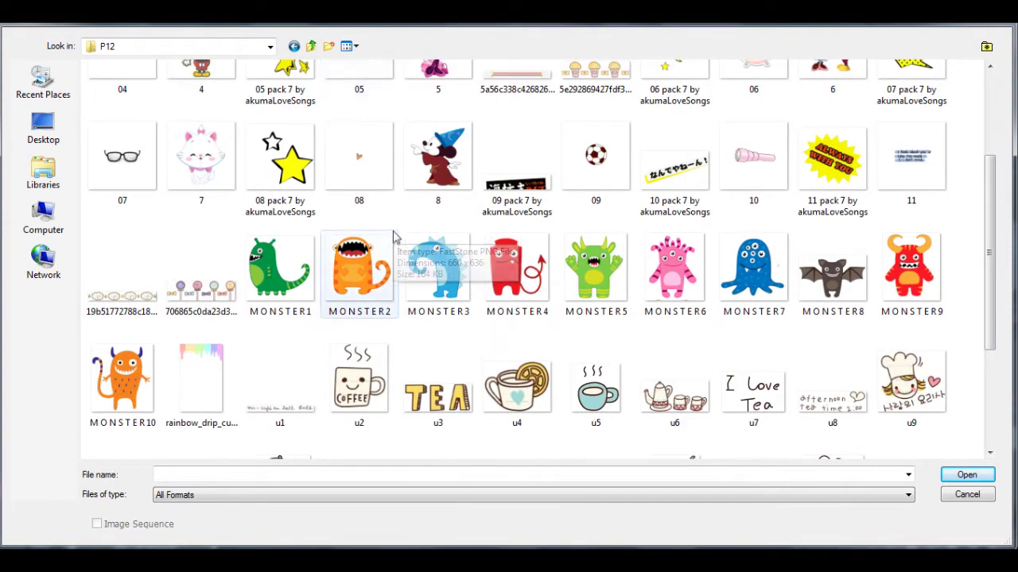
scroll(395, 234, "down", 3)
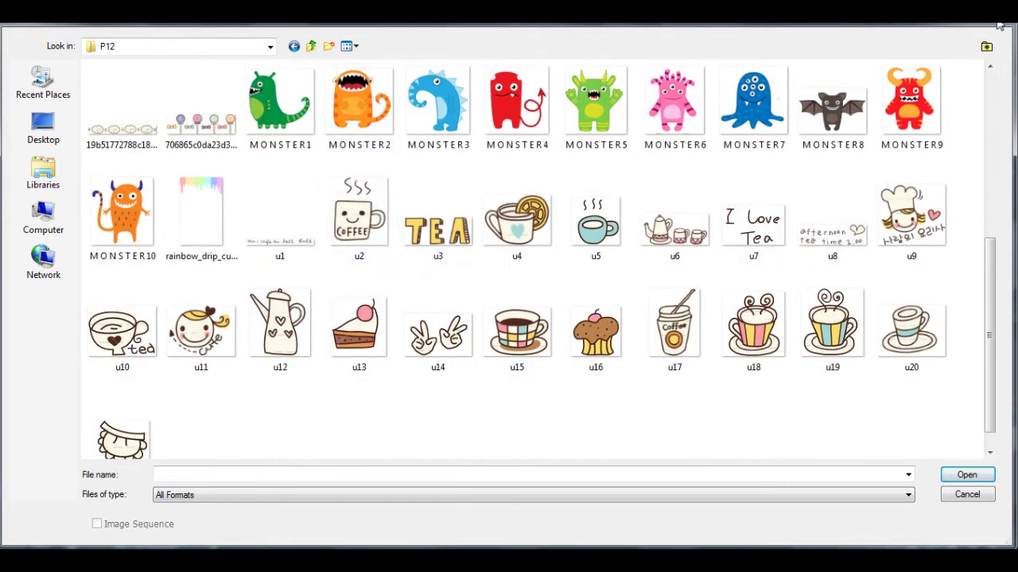
scroll(509, 238, "up", 5)
left_click(294, 46)
double_click(222, 219)
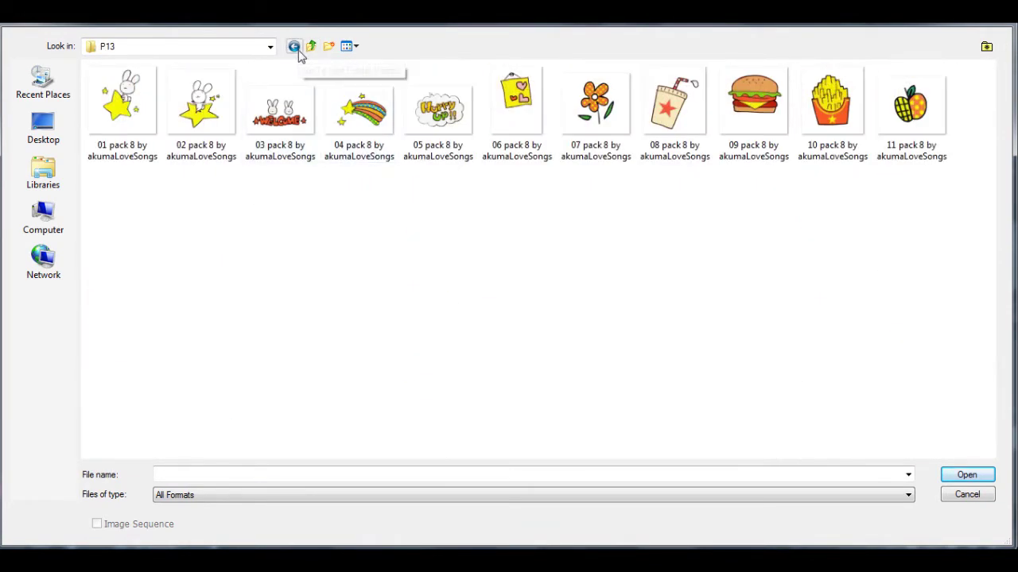
left_click(294, 46)
Step: Open rainbow01 from the cloud graphics folder and bring the rainbow with the star into the banner
double_click(437, 326)
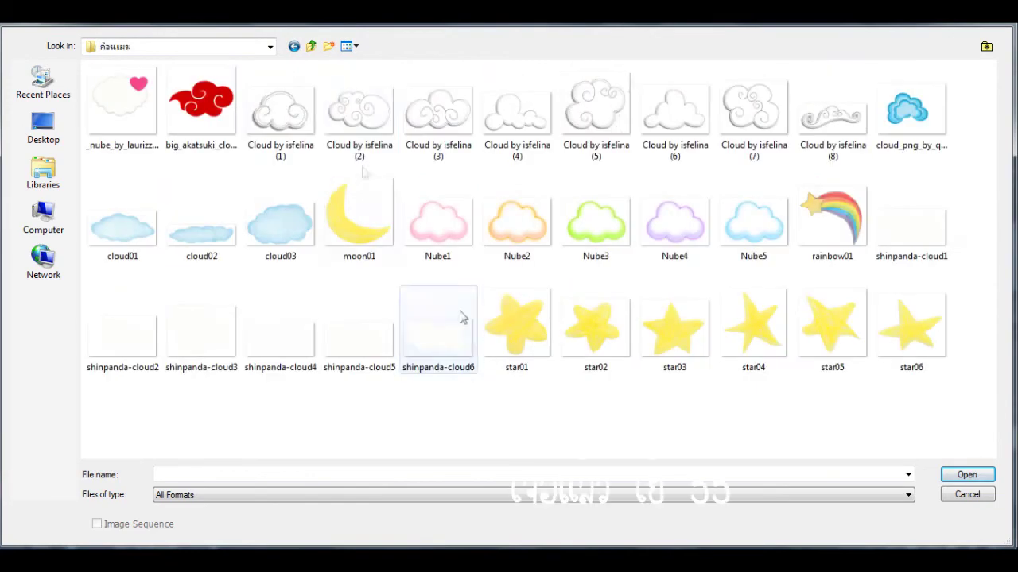
left_click(861, 243)
double_click(857, 243)
right_click(345, 61)
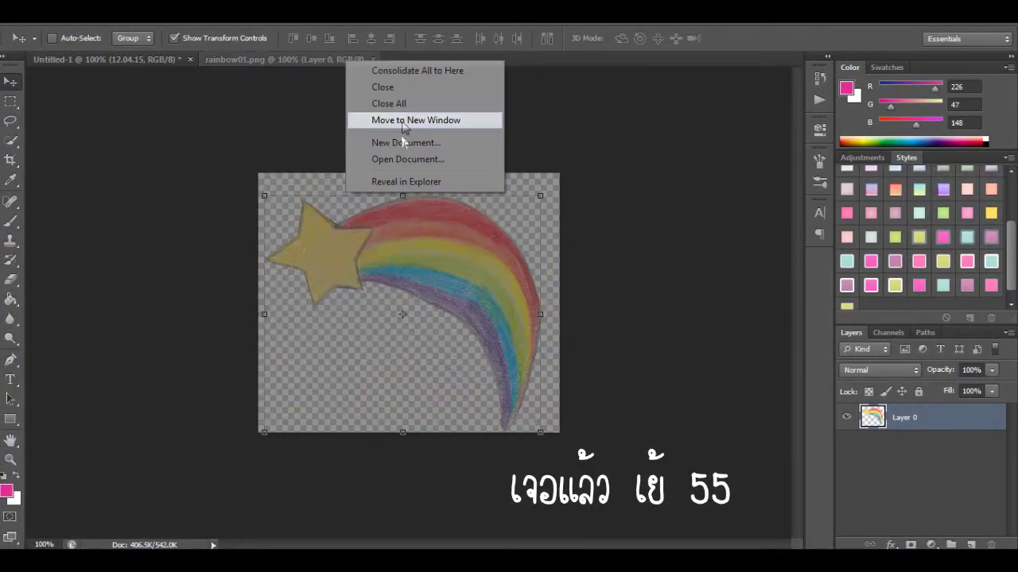
left_click(409, 118)
left_click_drag(302, 207, 463, 235)
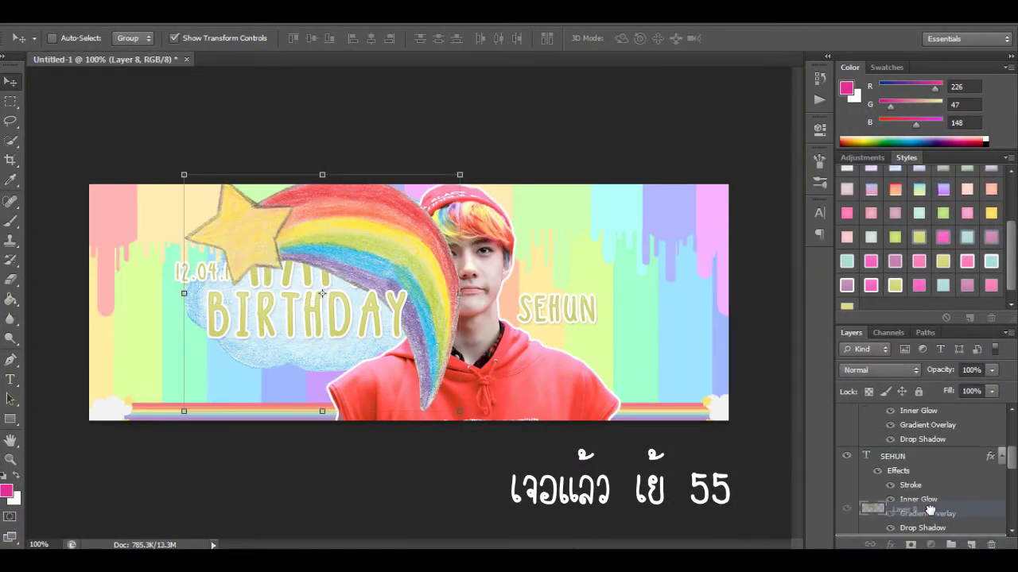
Step: Shrink the rainbow to about half size and move it across HAPPY and the edge of the portrait's face
left_click_drag(459, 412, 326, 296)
left_click_drag(288, 214, 424, 228)
left_click(750, 39)
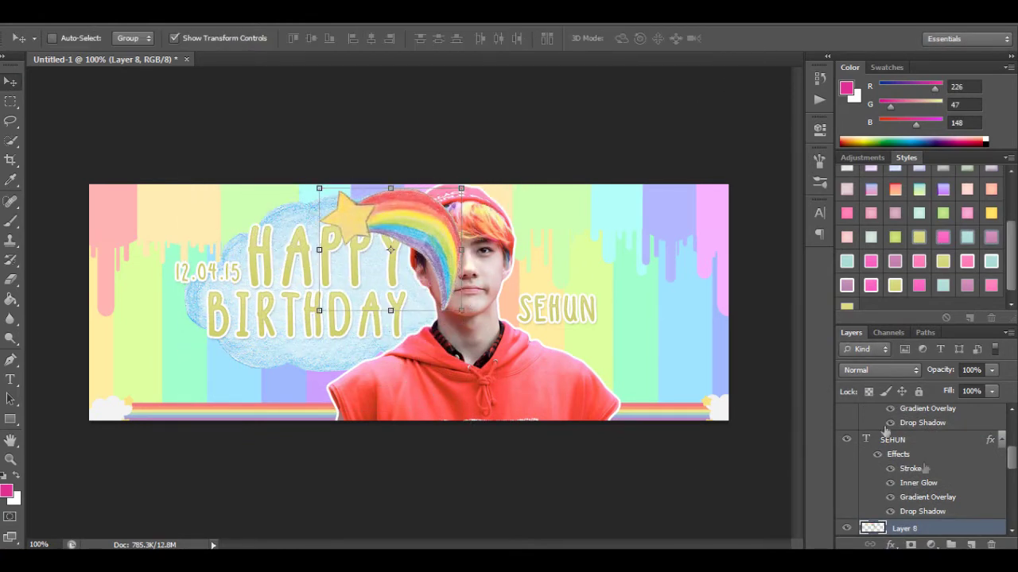
Step: Place the rainbow layer directly beneath the portrait layer and shrink the rainbow further
scroll(924, 504, "down", 2)
scroll(930, 465, "up", 1)
left_click_drag(939, 519, 939, 520)
left_click_drag(461, 311, 435, 289)
left_click(754, 38)
mouse_move(934, 533)
left_mouse_down()
mouse_move(941, 504)
mouse_move(934, 519)
left_mouse_up()
Step: Position the rainbow above HAPPY so that its tail tucks behind the portrait's red hat
mouse_move(391, 212)
left_mouse_down()
mouse_move(379, 194)
mouse_move(382, 208)
left_mouse_up()
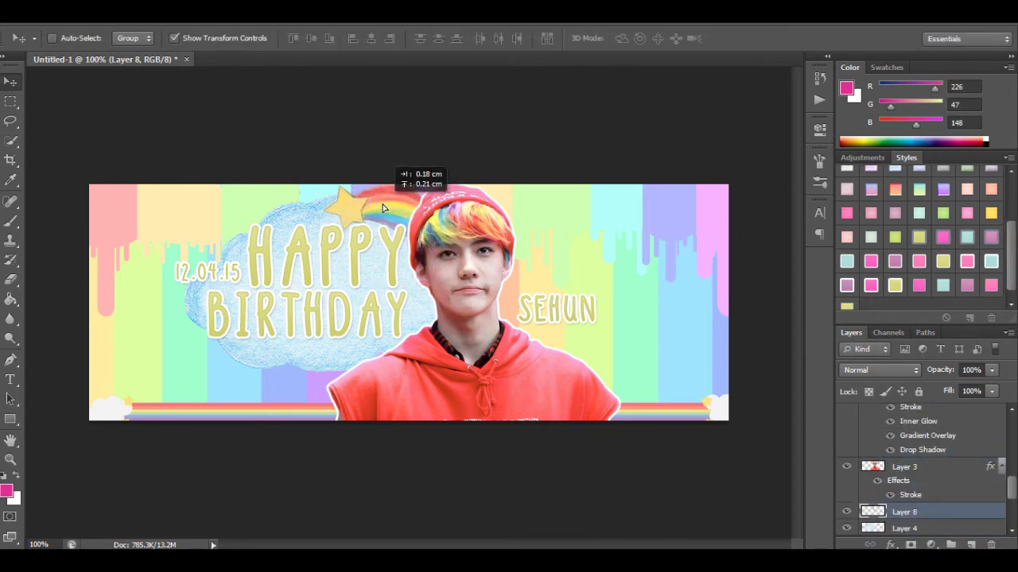
left_click_drag(388, 208, 412, 206)
key("ctrl+t")
left_click(752, 39)
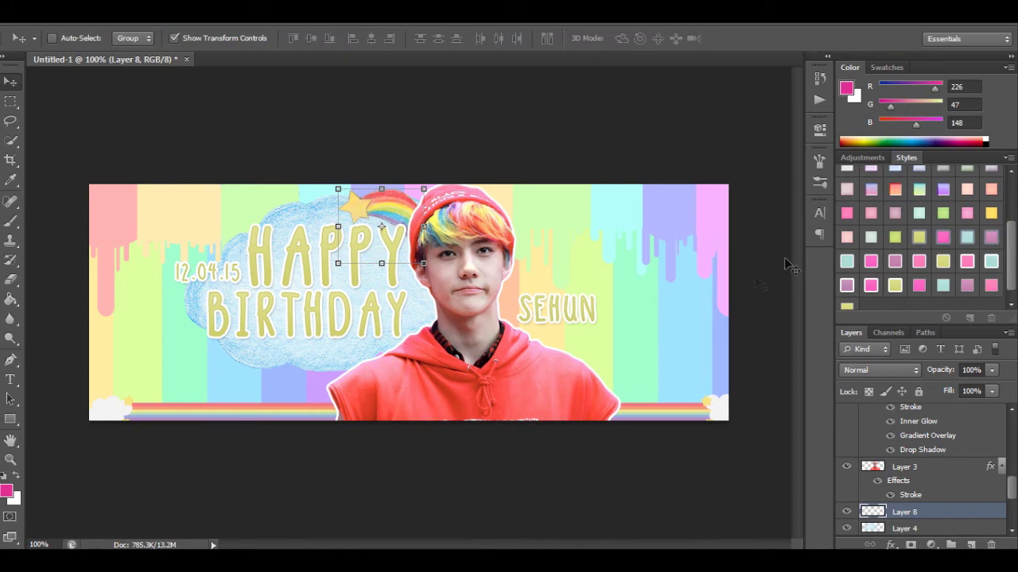
Step: Open the color-effect PSD containing the - kb2 psd - group from the PSD folder
left_click(40, 16)
left_click(70, 48)
double_click(128, 157)
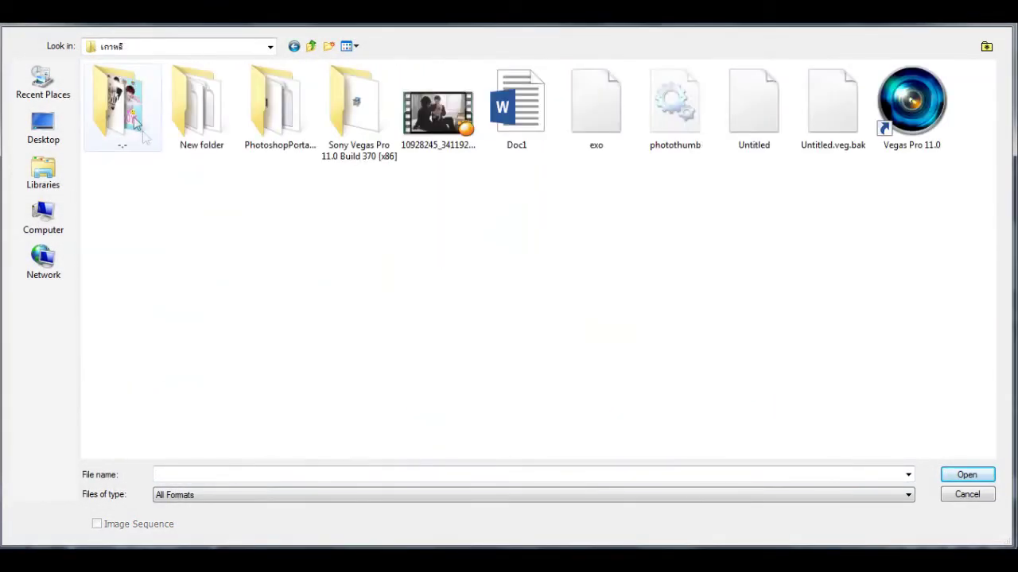
double_click(135, 127)
double_click(437, 111)
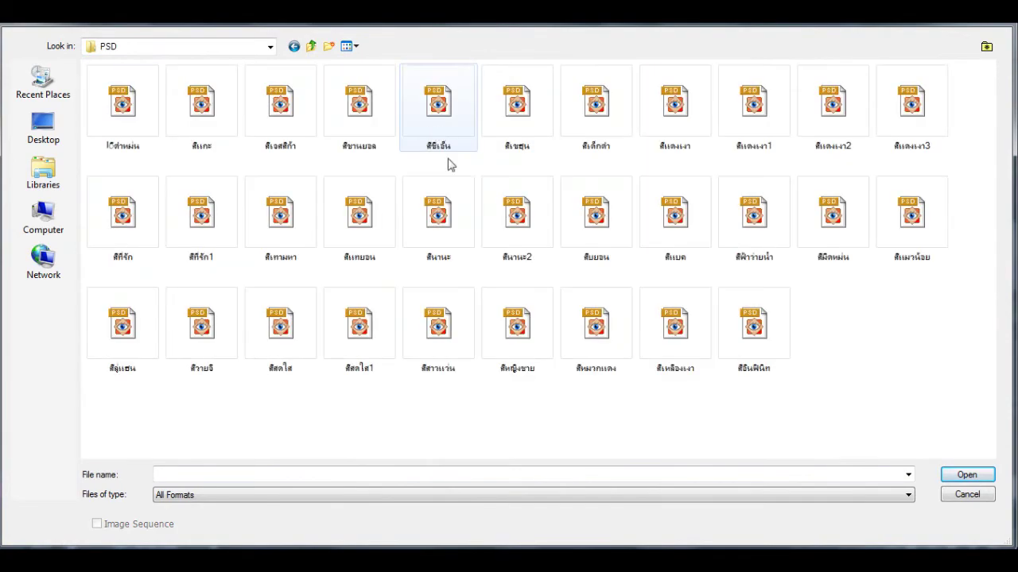
double_click(422, 99)
Step: Bring the - kb2 psd - group into the banner above all layers and set its opacity to about 52%
right_click(352, 58)
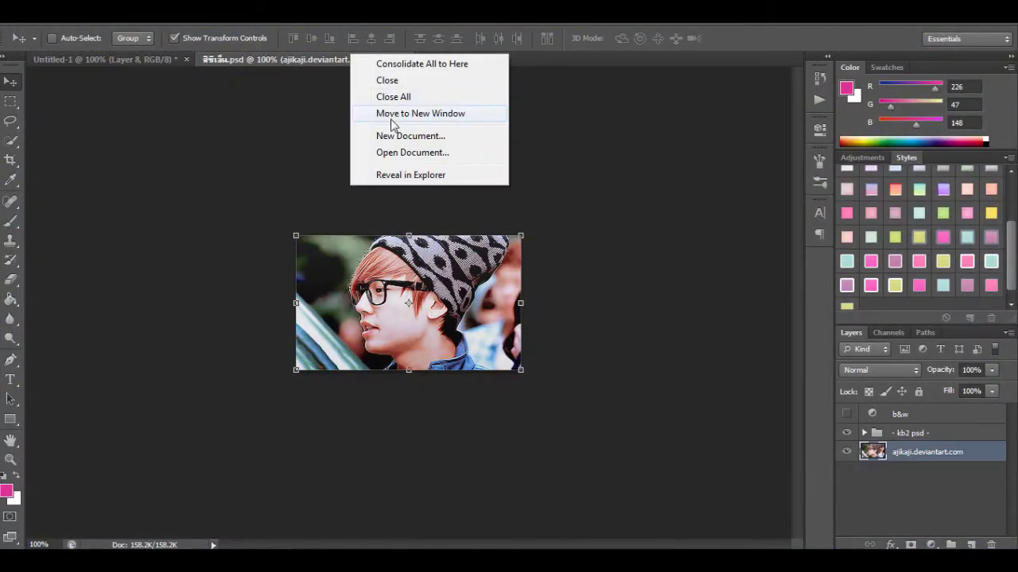
left_click(385, 114)
left_click(254, 64)
left_click(248, 60)
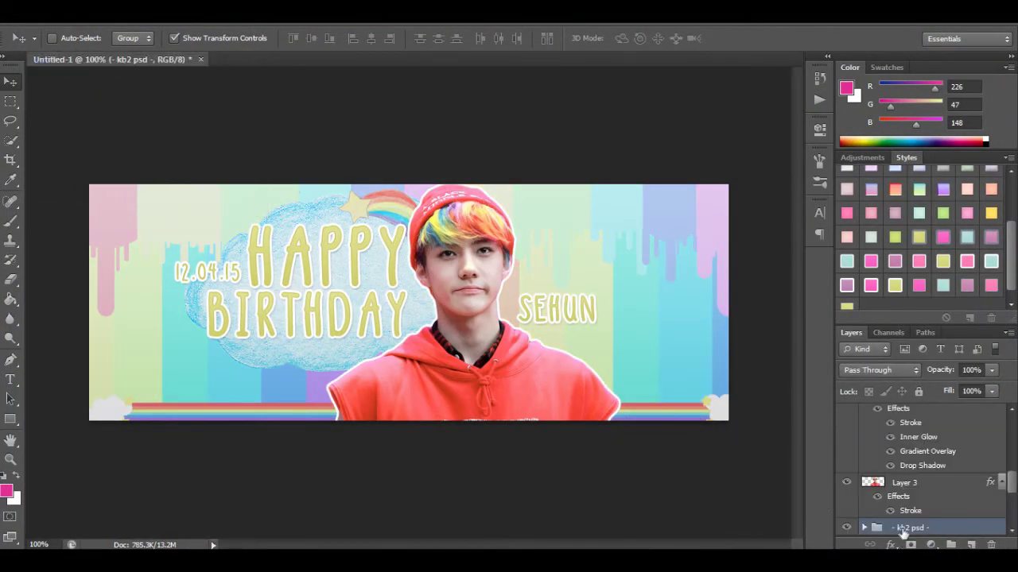
left_click_drag(921, 406, 938, 383)
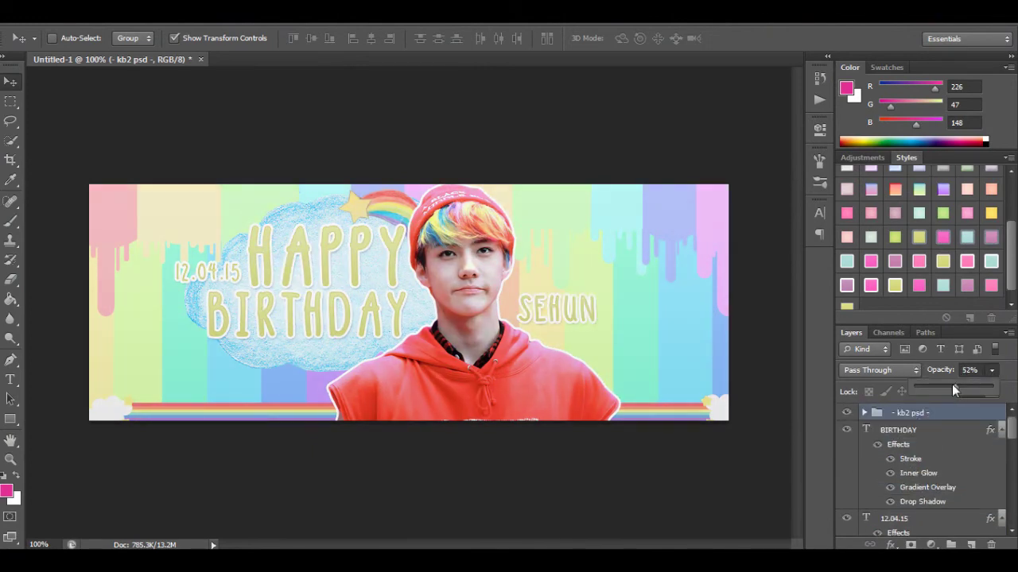
Step: Open the color-effect file สีสดใส1.psd from the PSD folder
left_click(16, 11)
left_click(47, 43)
double_click(333, 325)
left_click(504, 231)
Step: Add the PSD#29 color-effect group on top of the banner's layers and set its opacity to about 11%
right_click(311, 58)
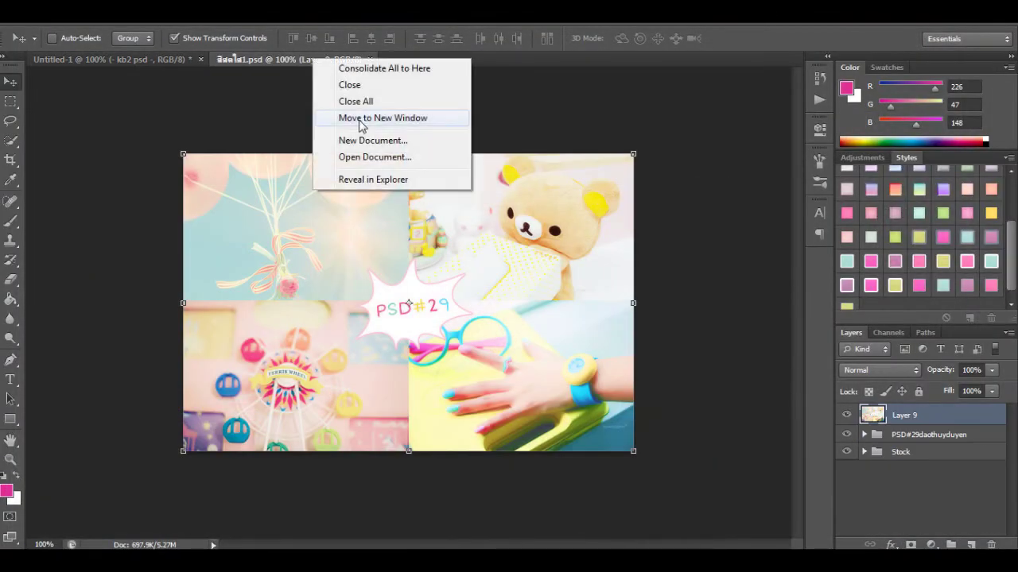
left_click(359, 118)
left_click_drag(912, 436, 511, 108)
left_click(991, 371)
left_click_drag(924, 387, 923, 388)
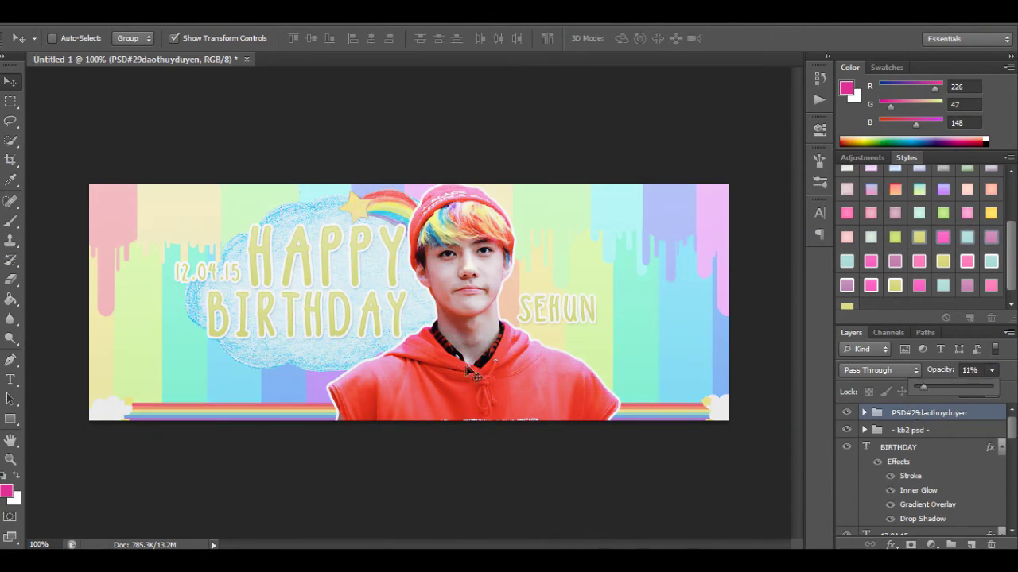